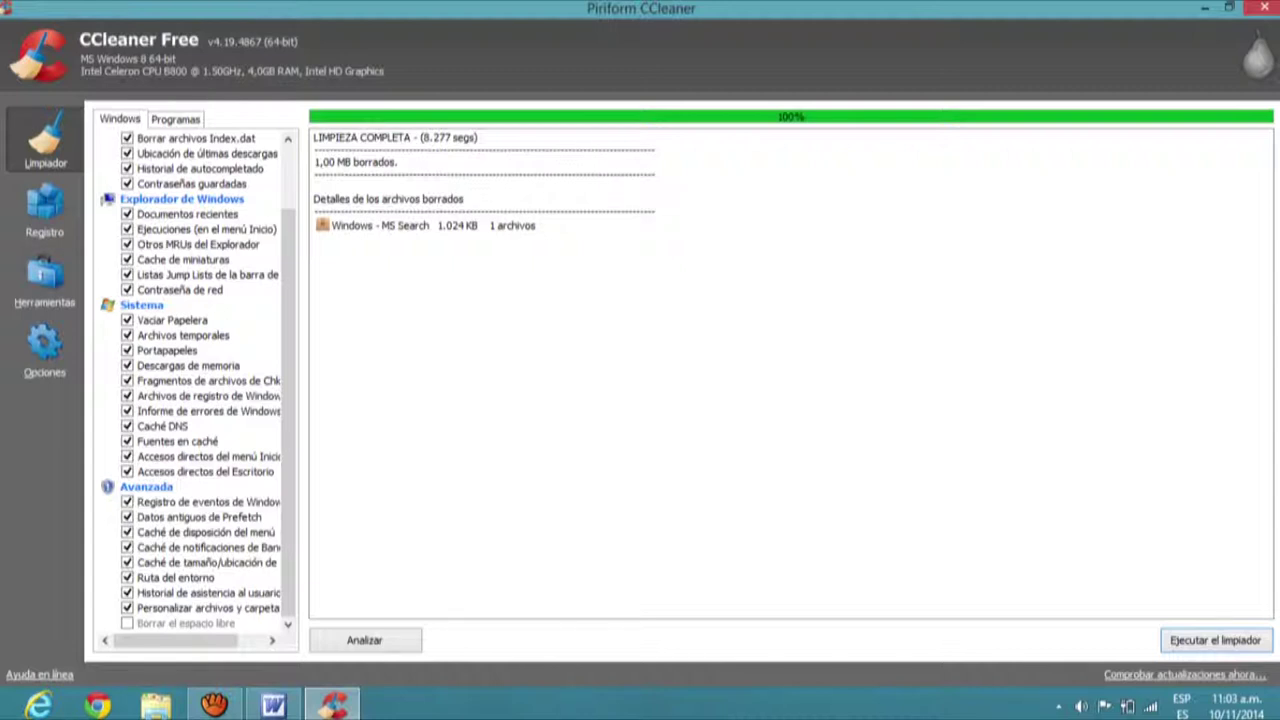
Scan the registry for problems in all categories and repair all selected entries without backing up the registry
click(45, 210)
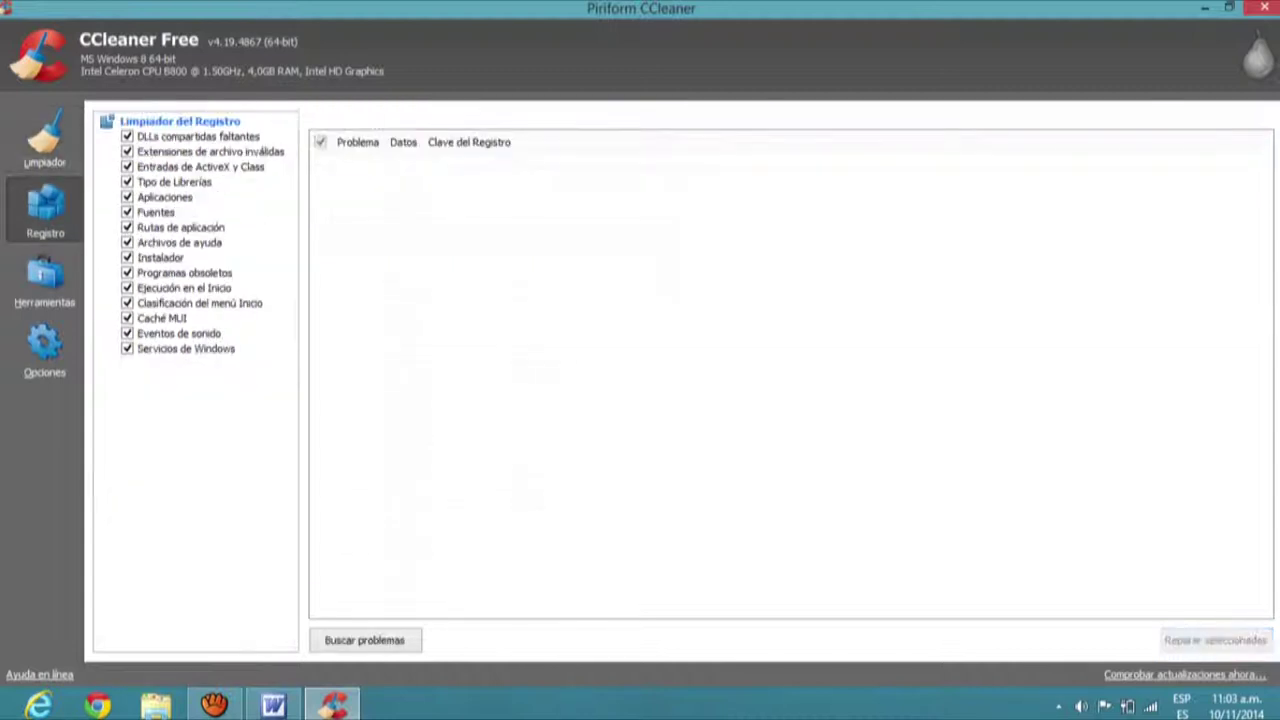
click(364, 640)
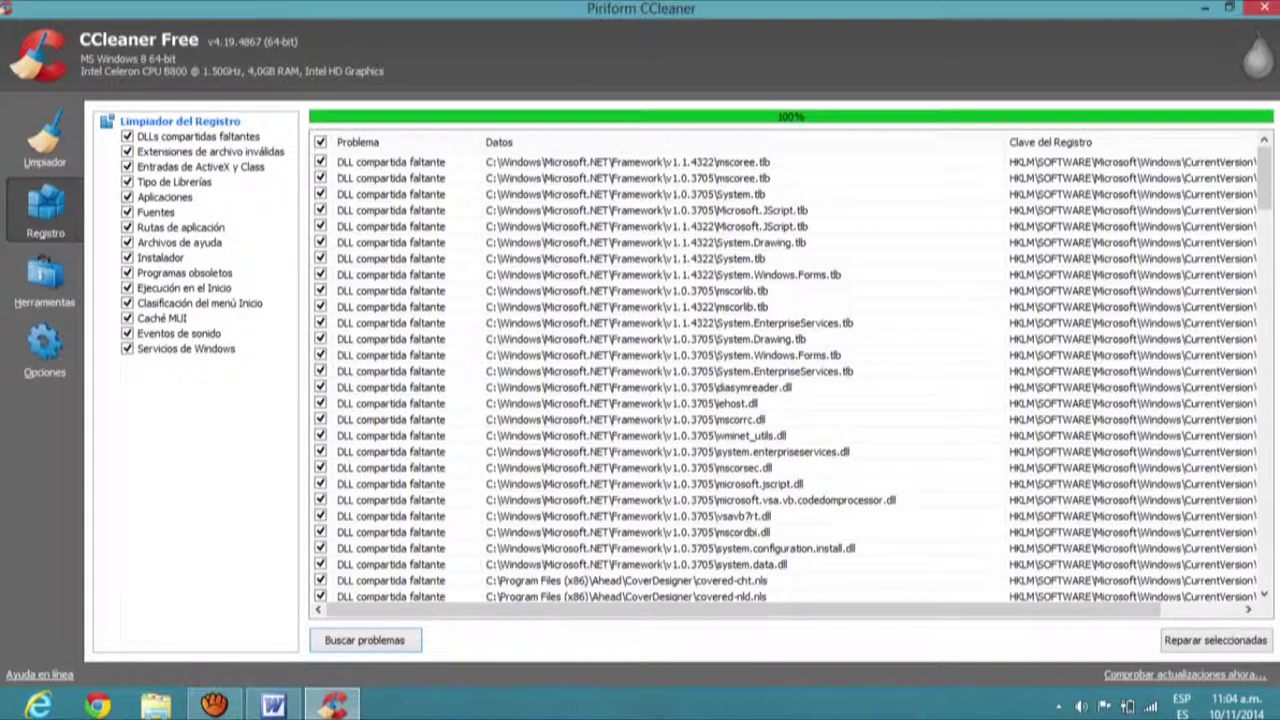
click(1215, 640)
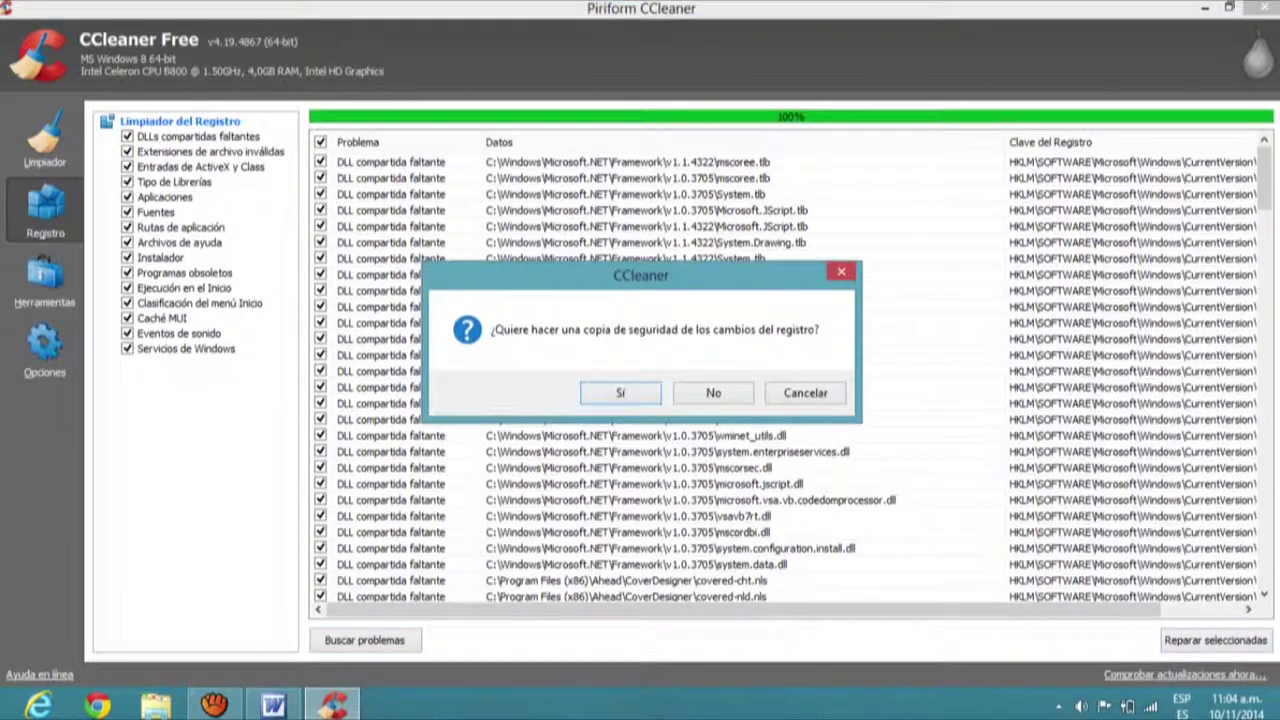
click(713, 392)
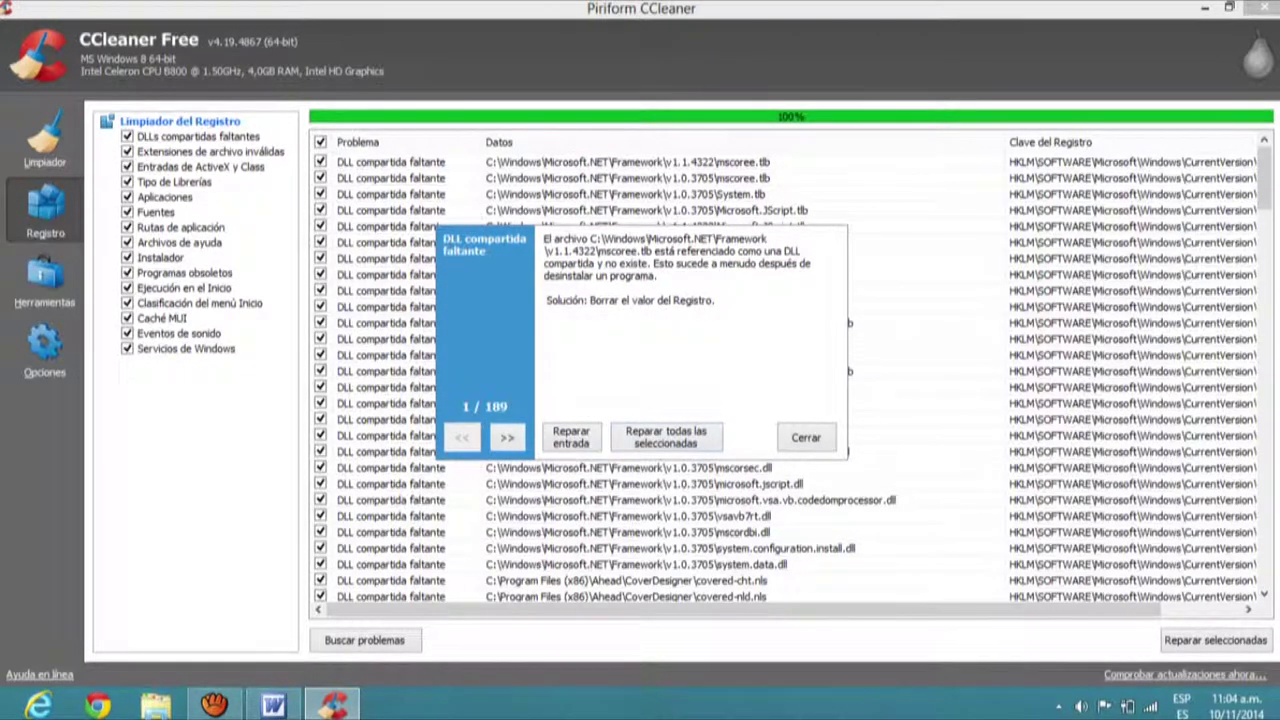
click(665, 437)
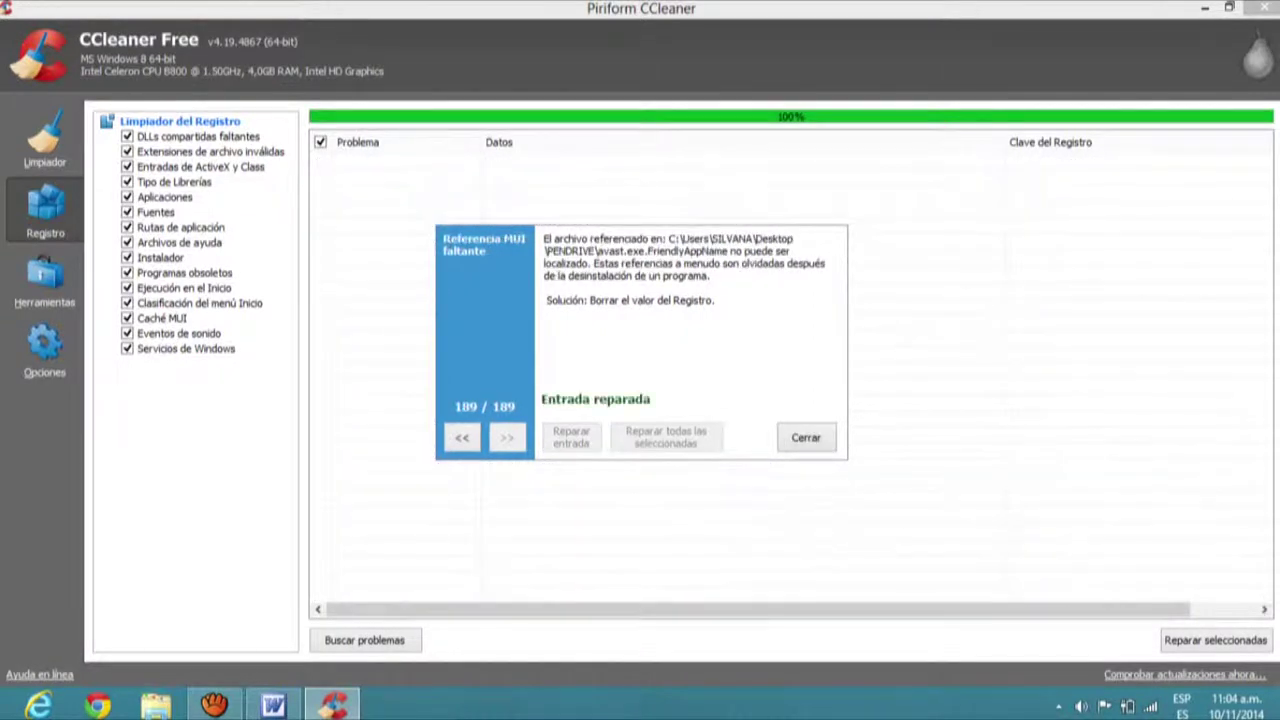
key(Escape)
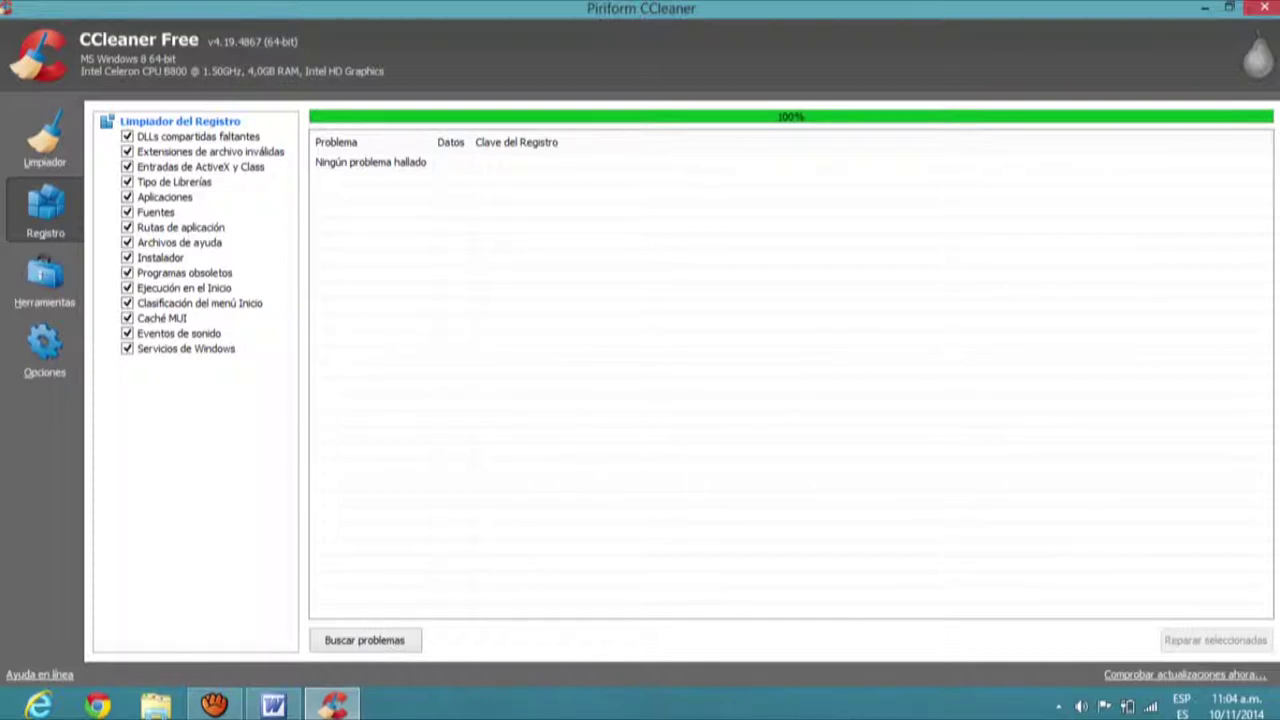
Run a second registry scan and repair all the remaining selected entries, declining the backup
click(365, 640)
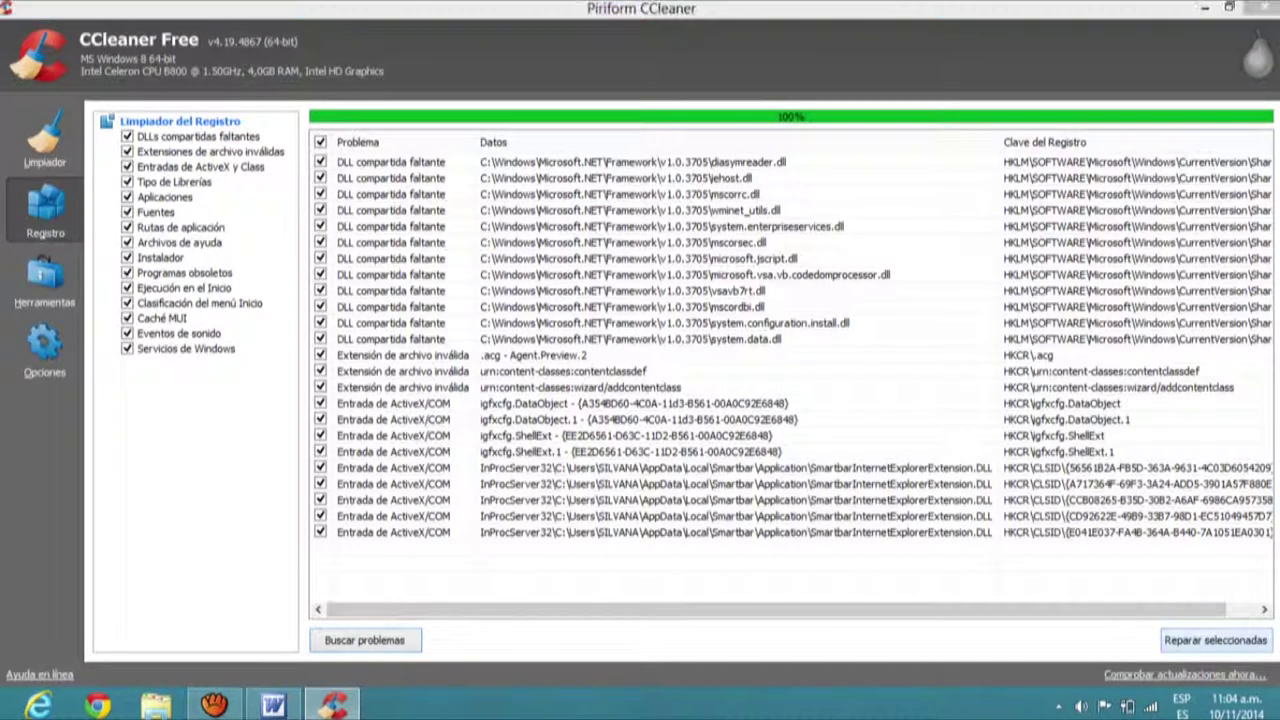
click(1215, 640)
key(n)
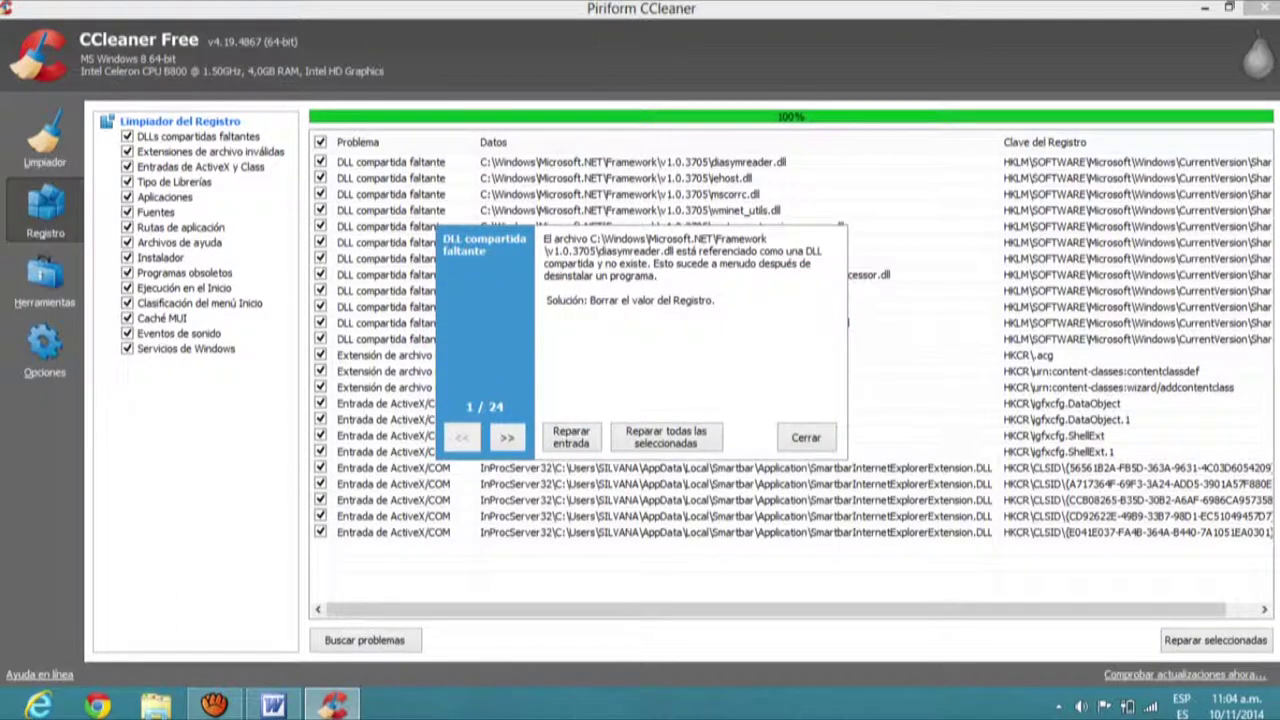
click(666, 437)
click(805, 437)
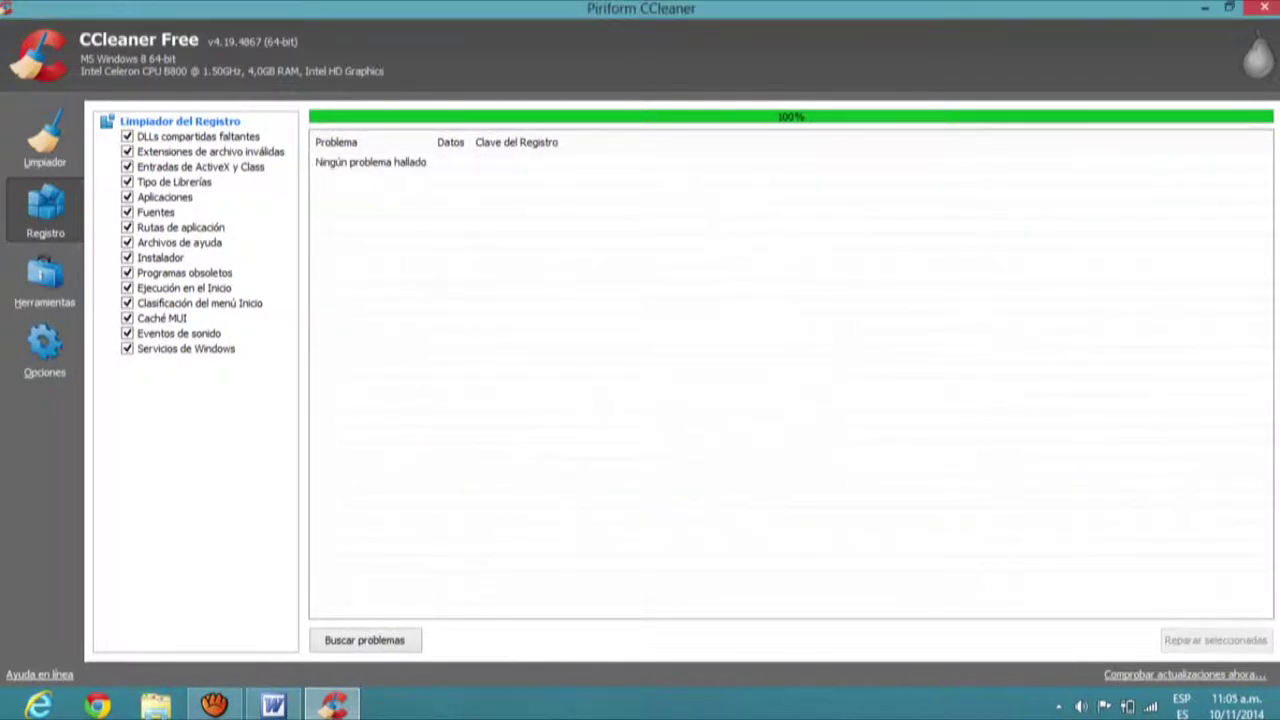
Scan the registry a third time and repair all the IESmartBar ActiveX/COM entries without a backup
click(392, 648)
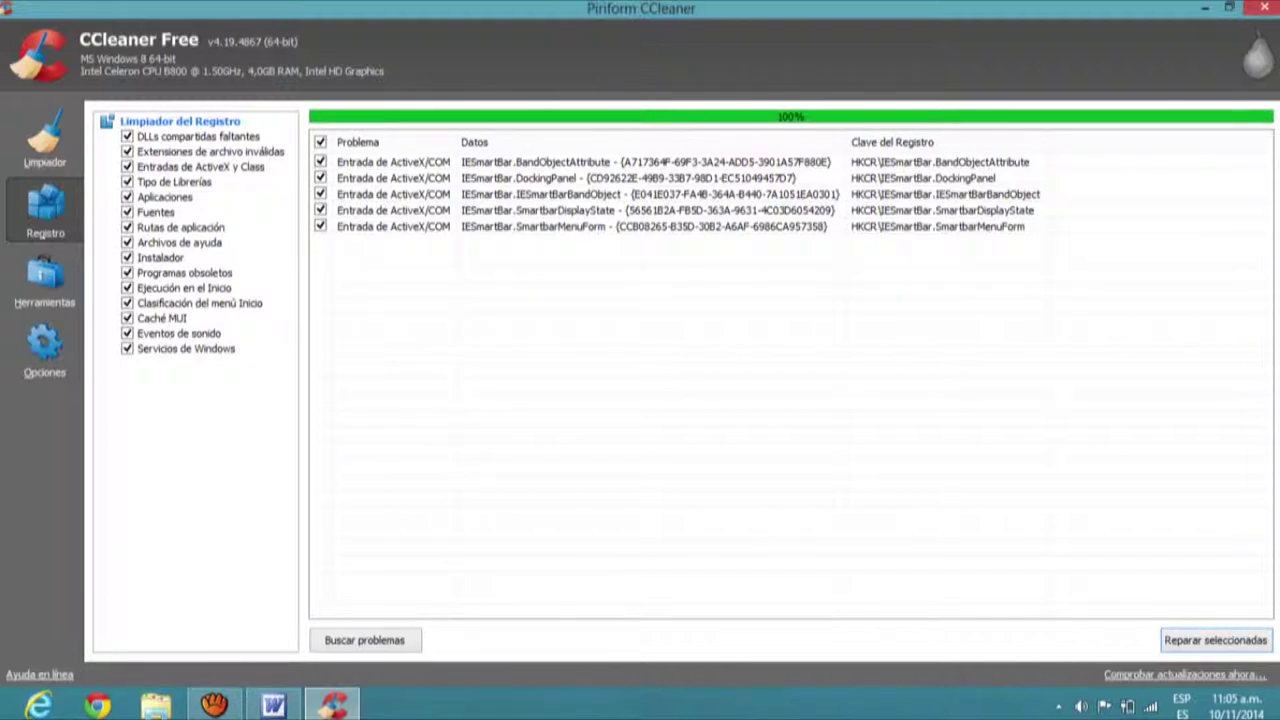
click(1215, 640)
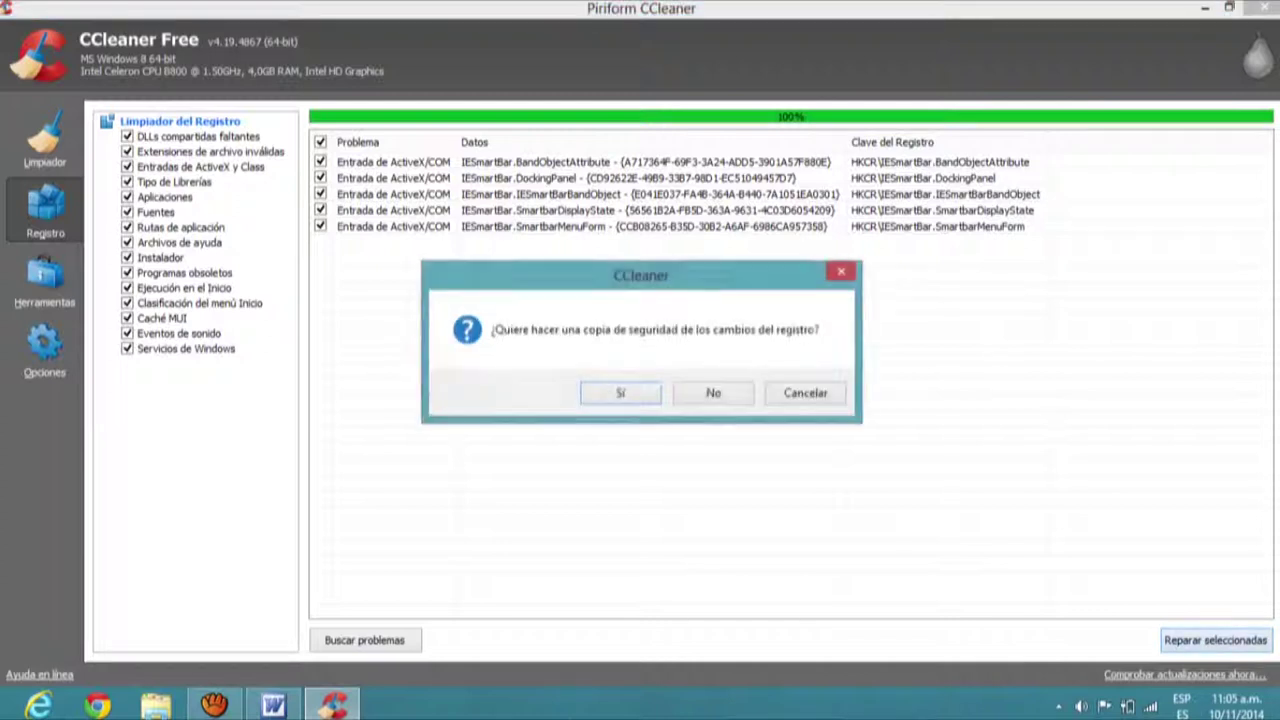
click(713, 393)
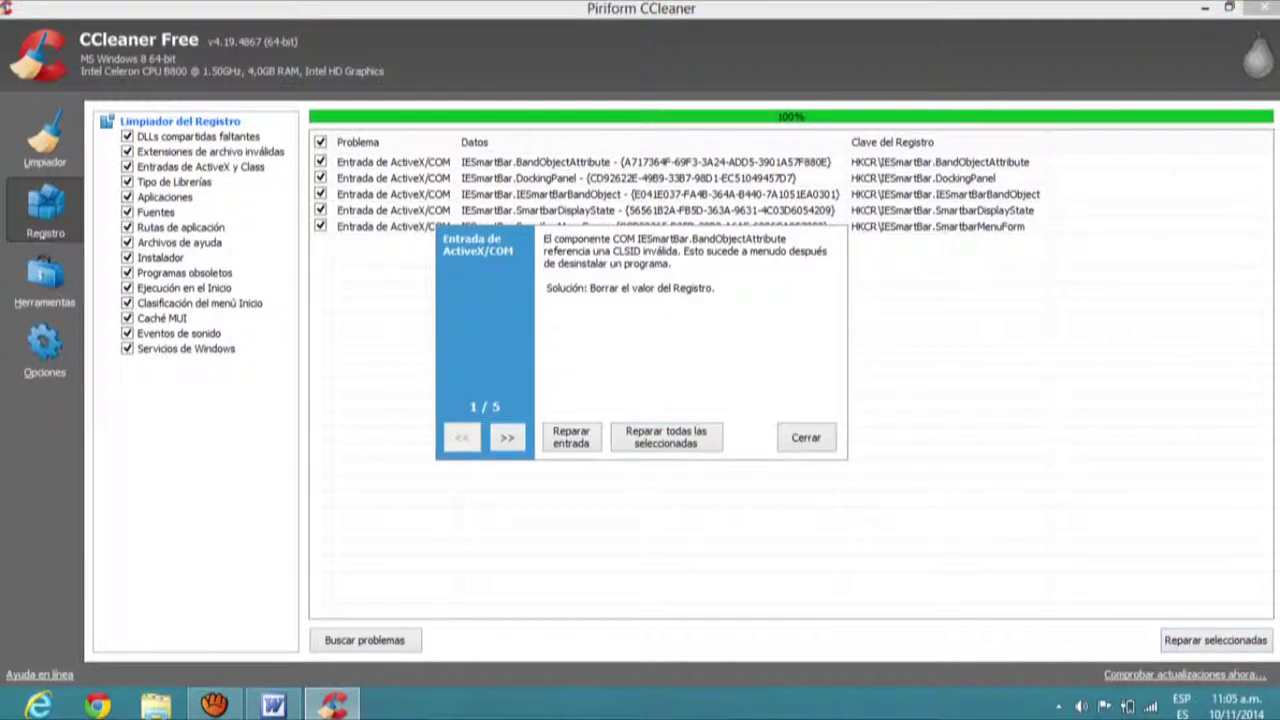
click(666, 437)
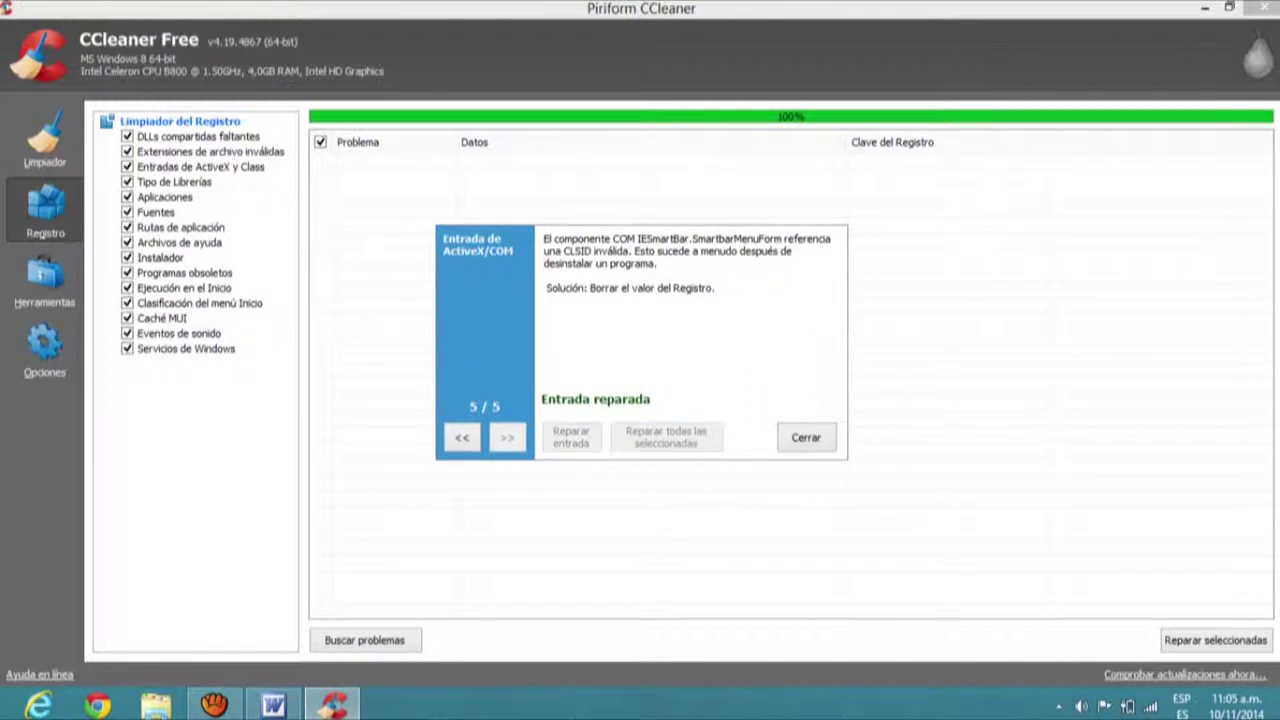
key(Escape)
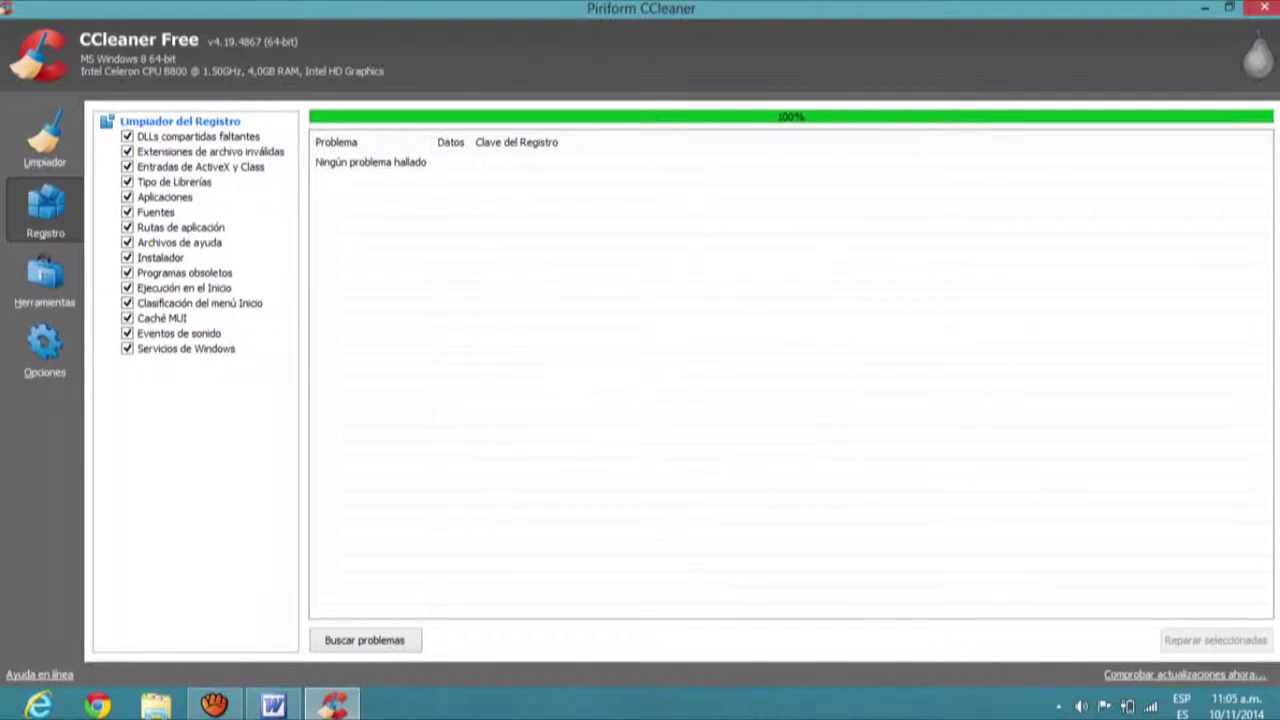
Scan the registry once more and close CCleaner along with its monitoring notification
click(365, 640)
key(Return)
click(1263, 7)
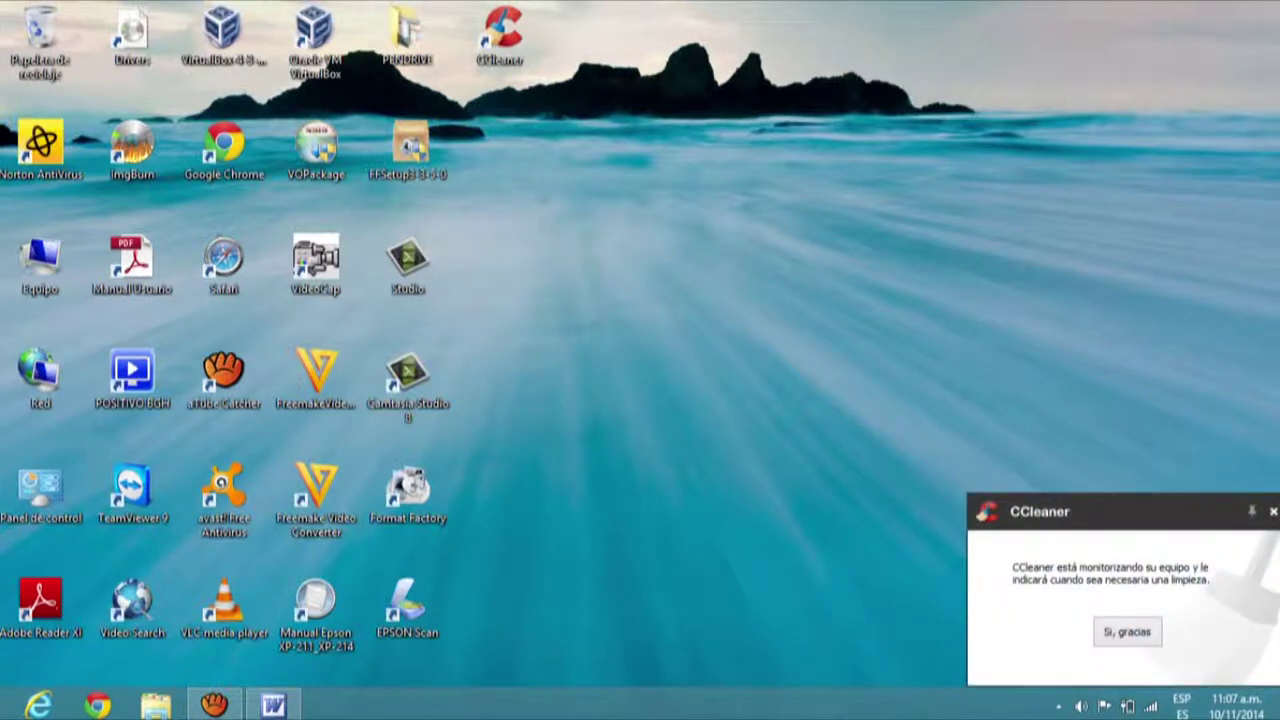
click(1273, 511)
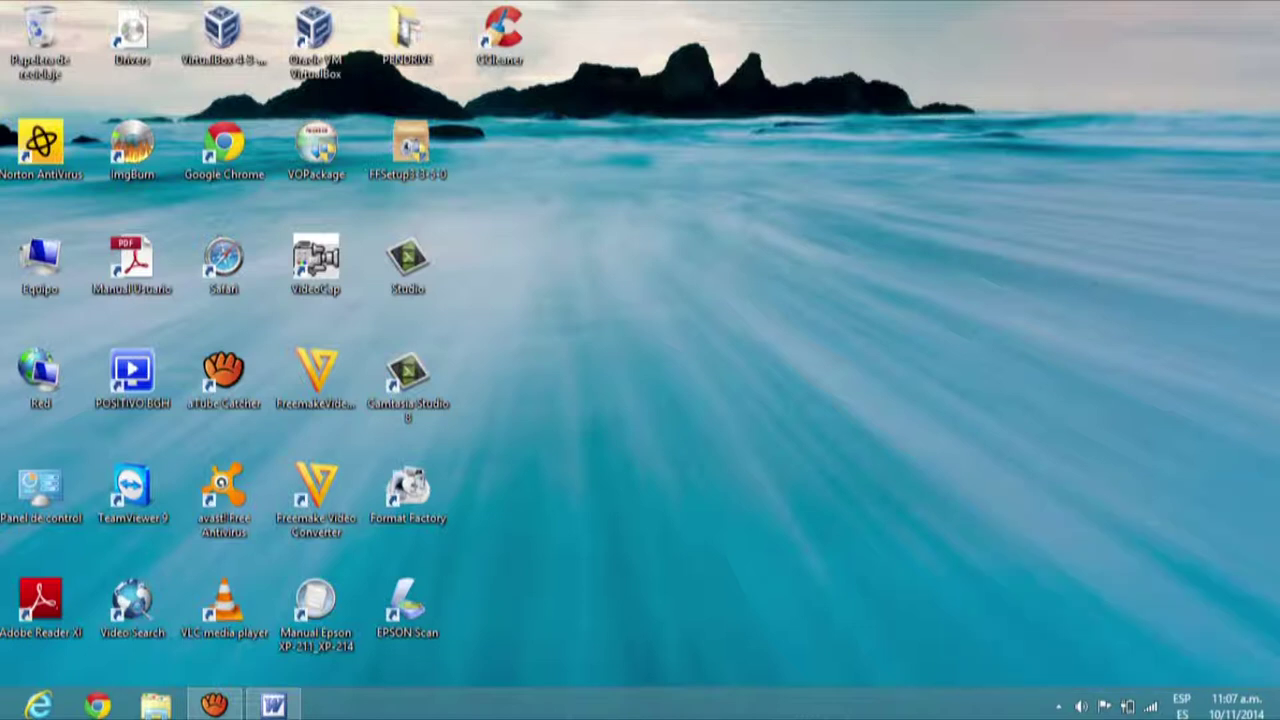
In Google Chrome, search Google for "diskepper" and open the Diskeeper page at diskeeper-lite.softonic.com
click(97, 705)
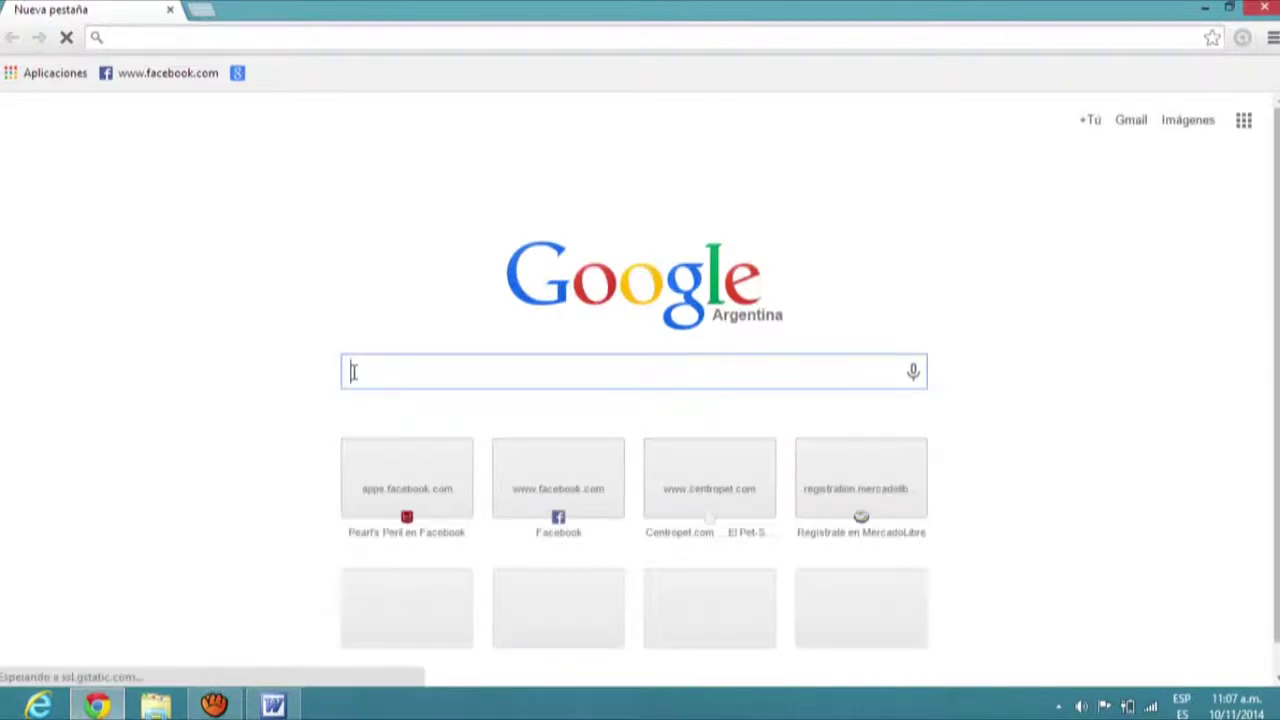
text(dis)
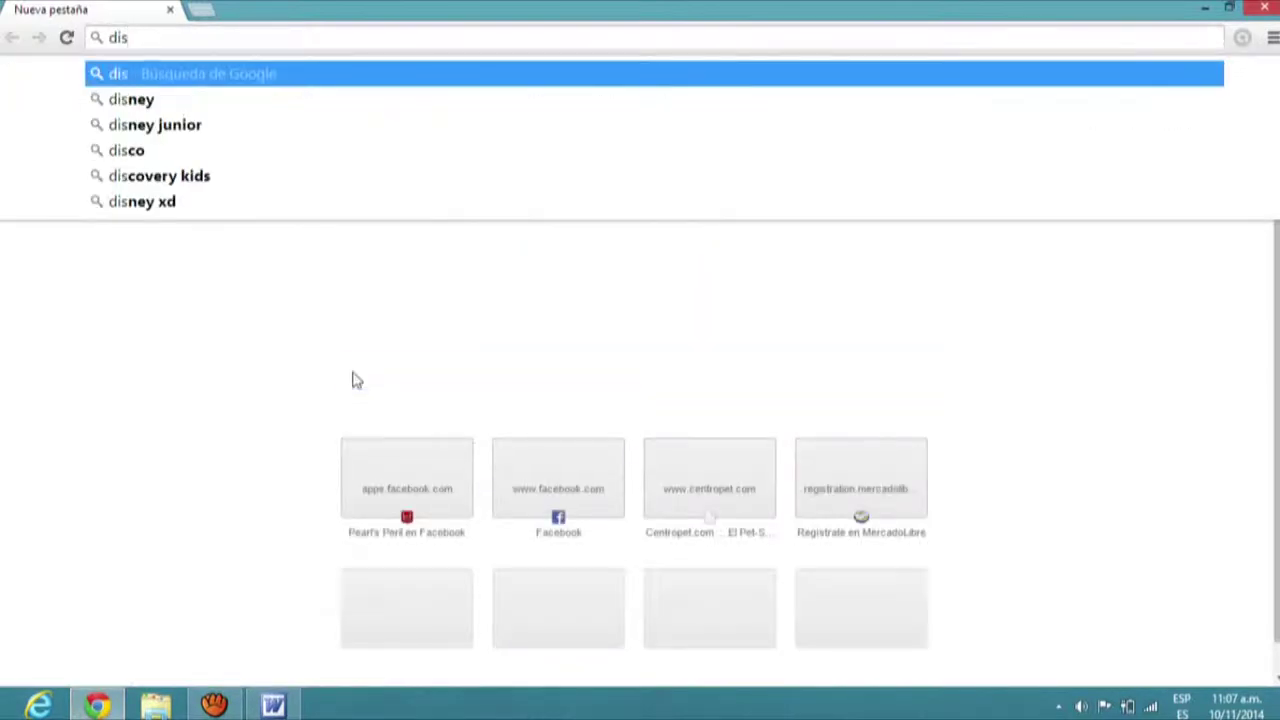
text(kepper)
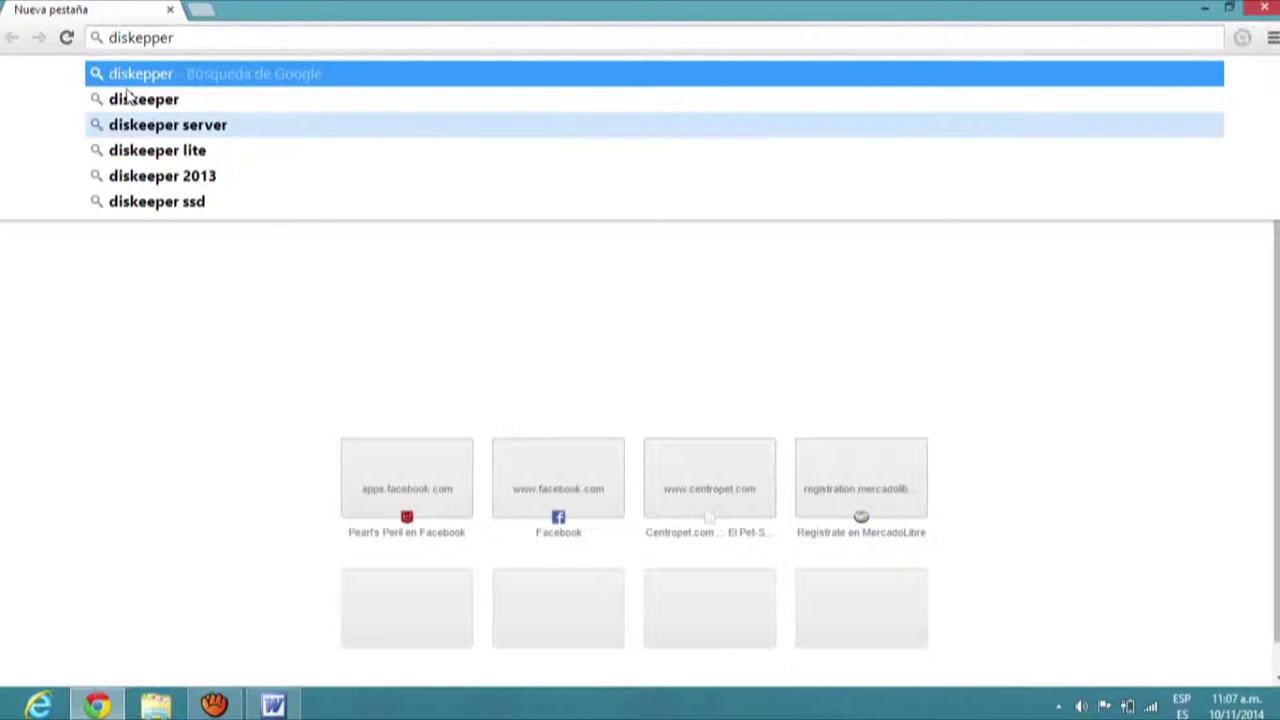
click(107, 77)
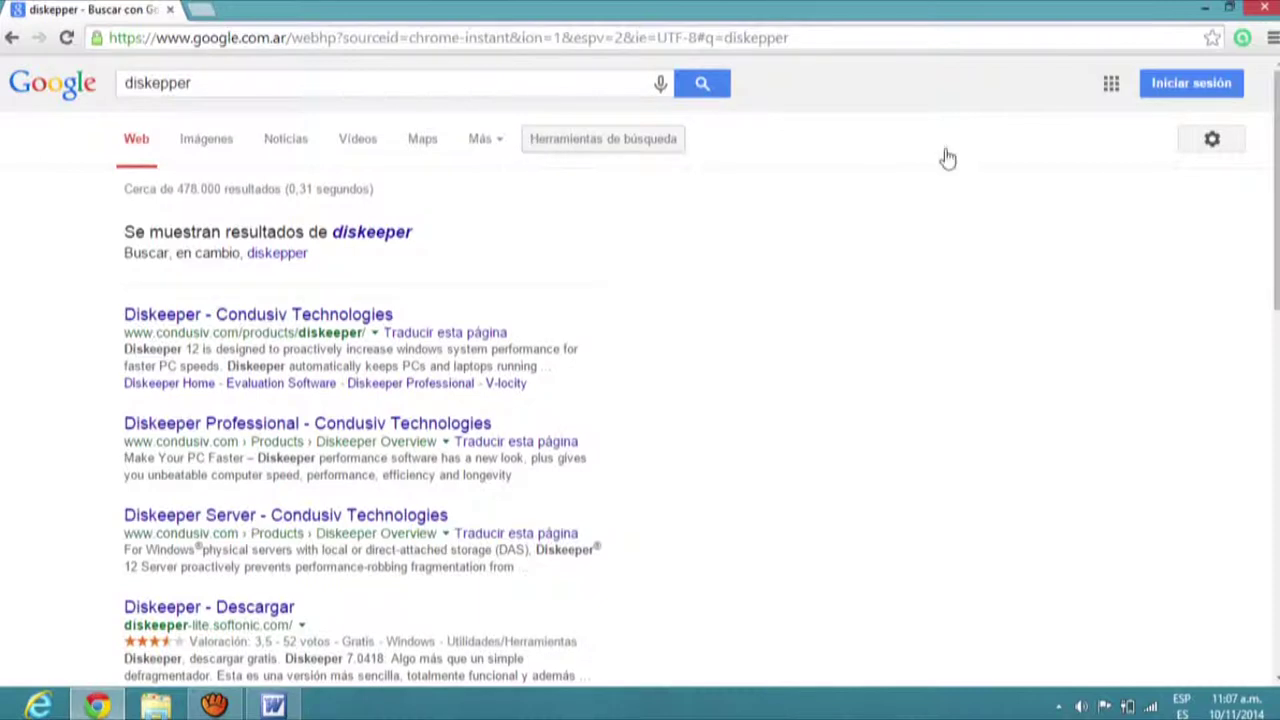
scroll(294, 391, down, 3)
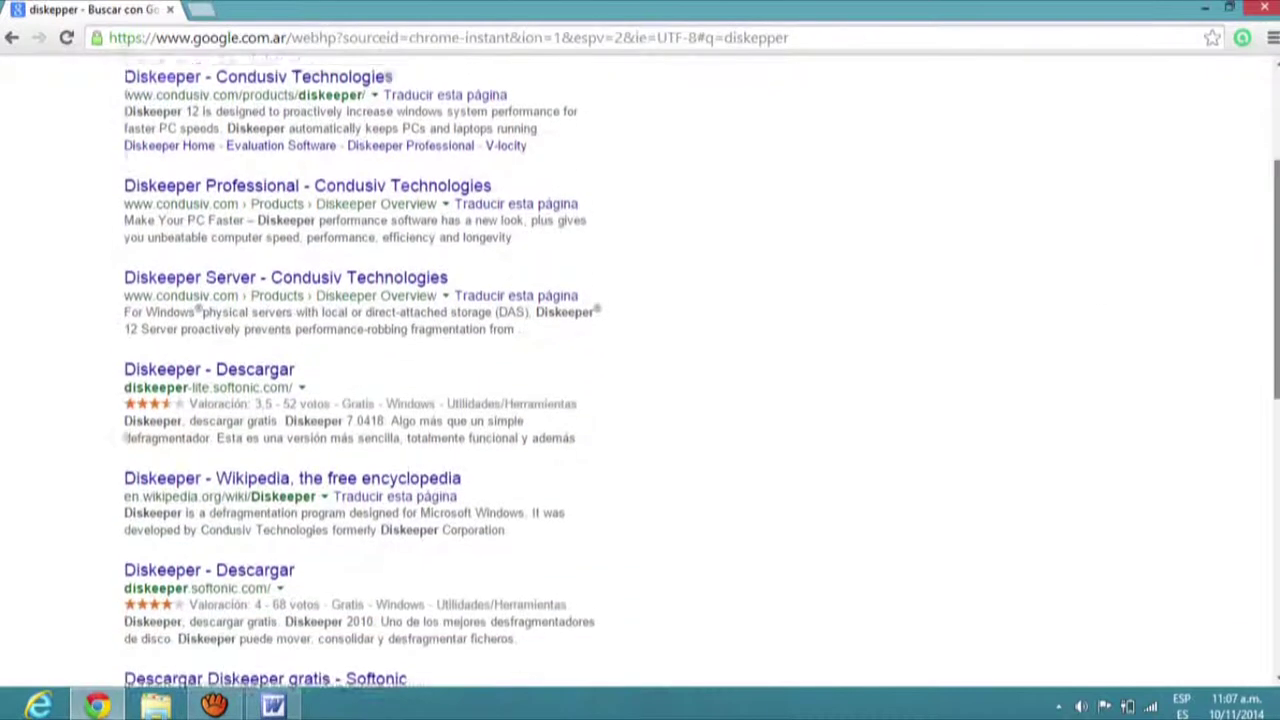
click(275, 362)
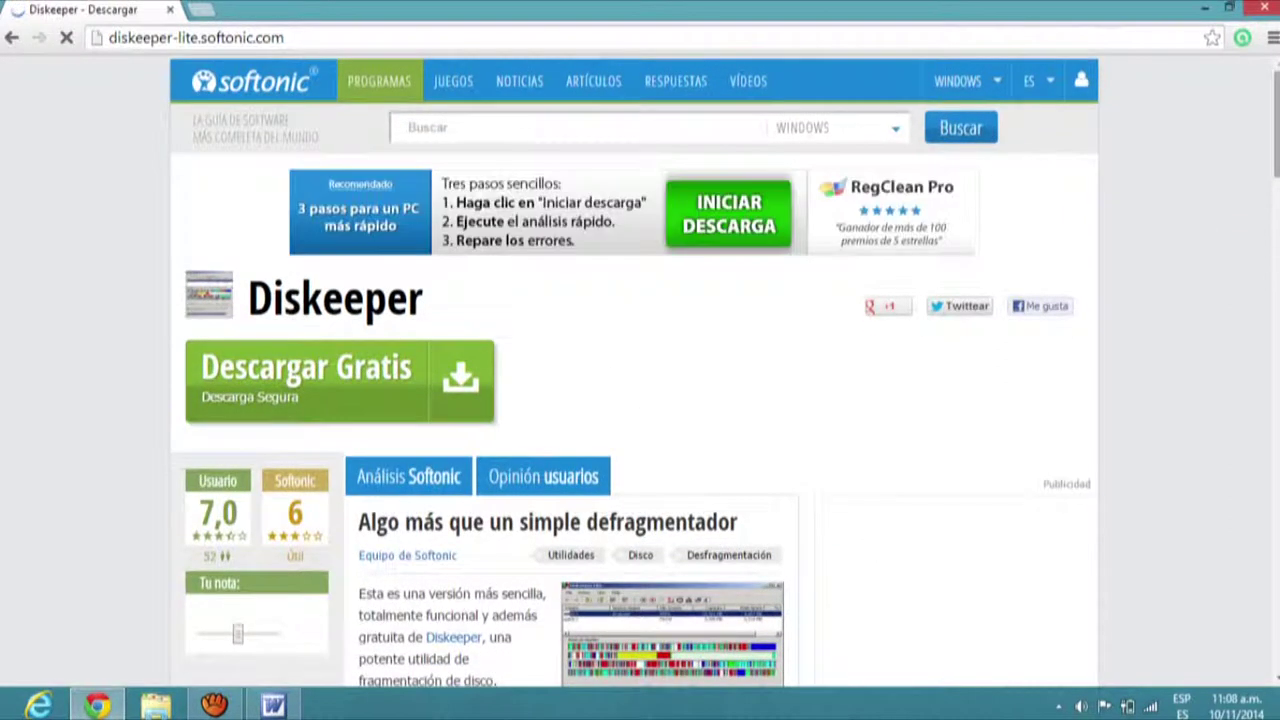
scroll(1123, 578, down, 1)
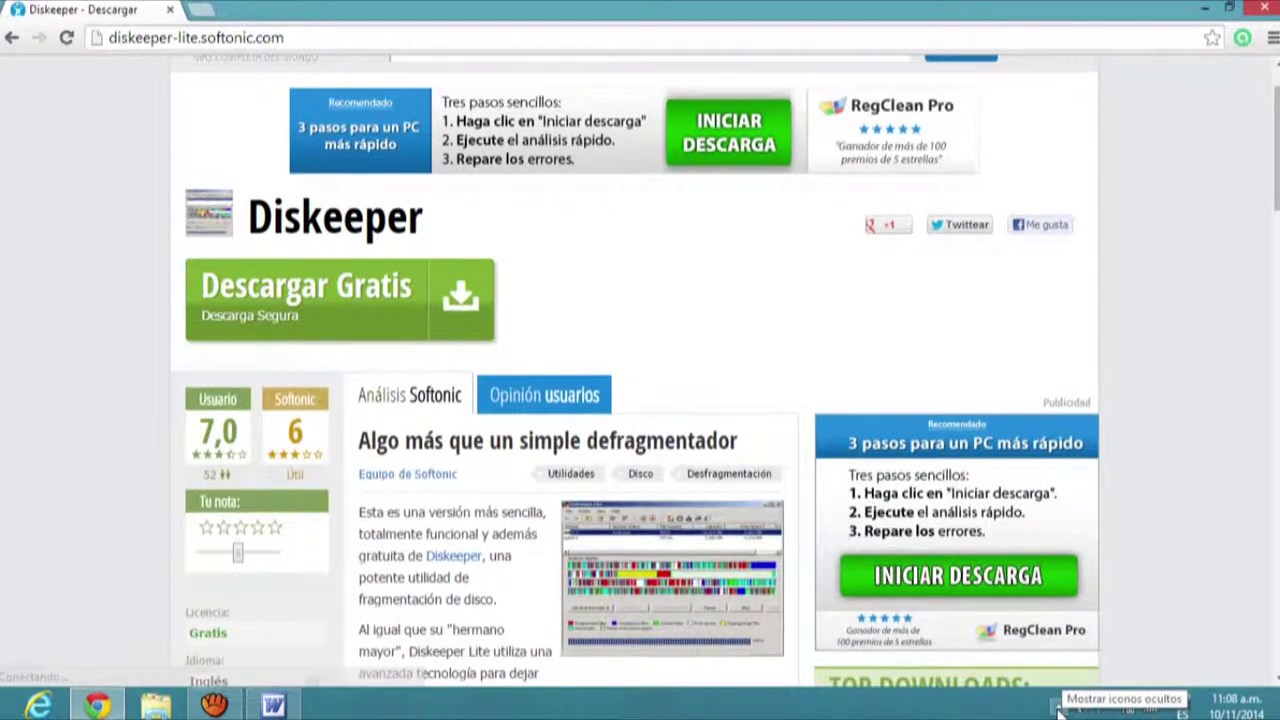
Review the notification area icon settings for the taskbar and close them without changes
click(1058, 707)
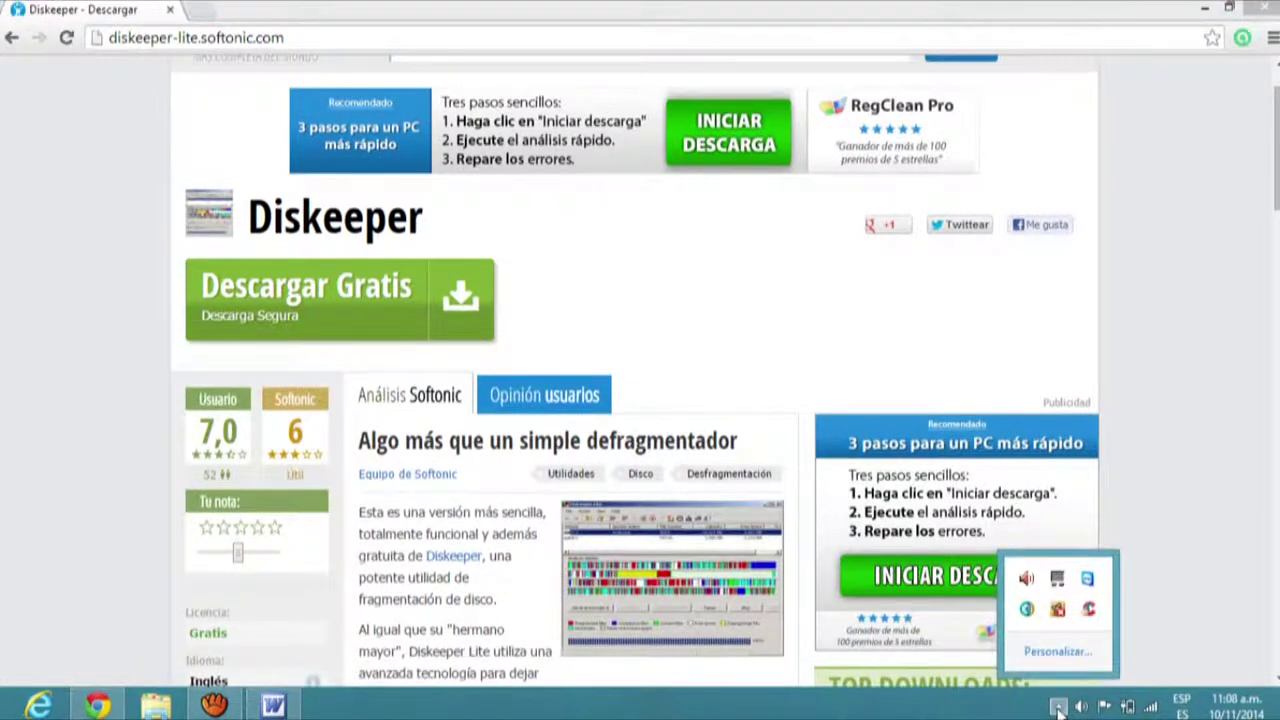
click(1057, 651)
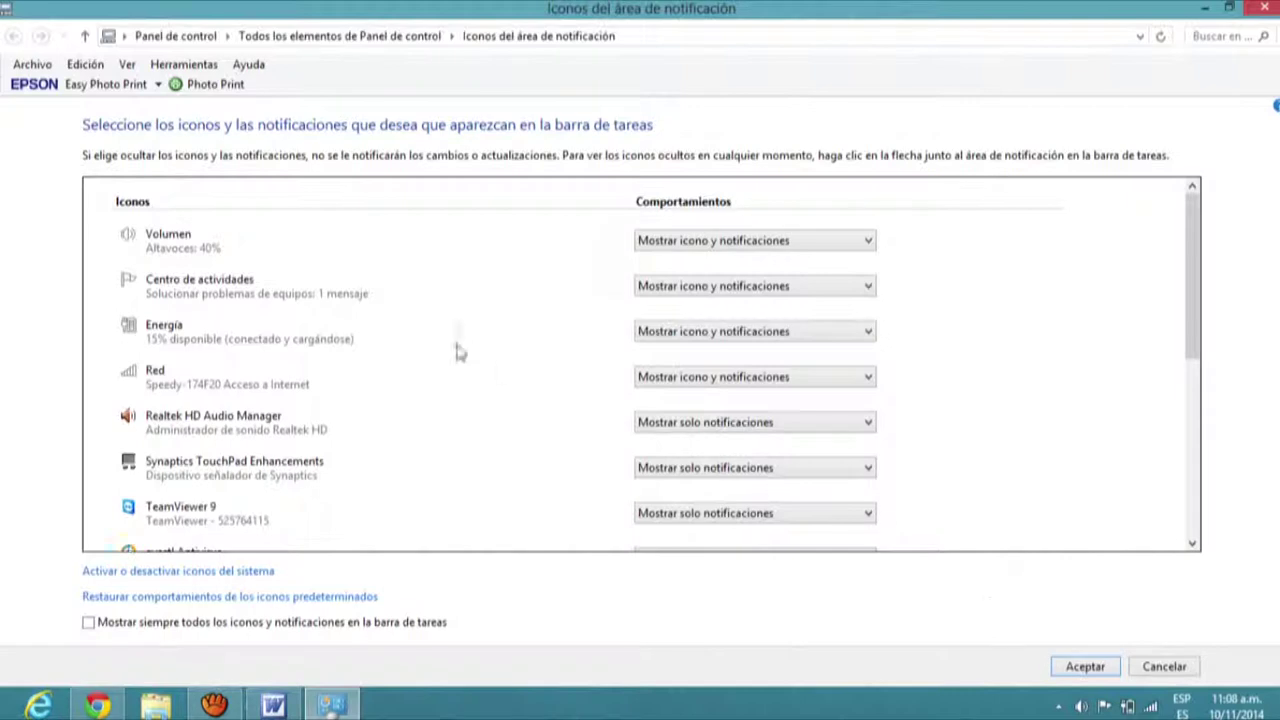
mouse_move(1192, 239)
mouse_down()
mouse_move(1204, 432)
mouse_move(1192, 258)
mouse_up()
click(1266, 8)
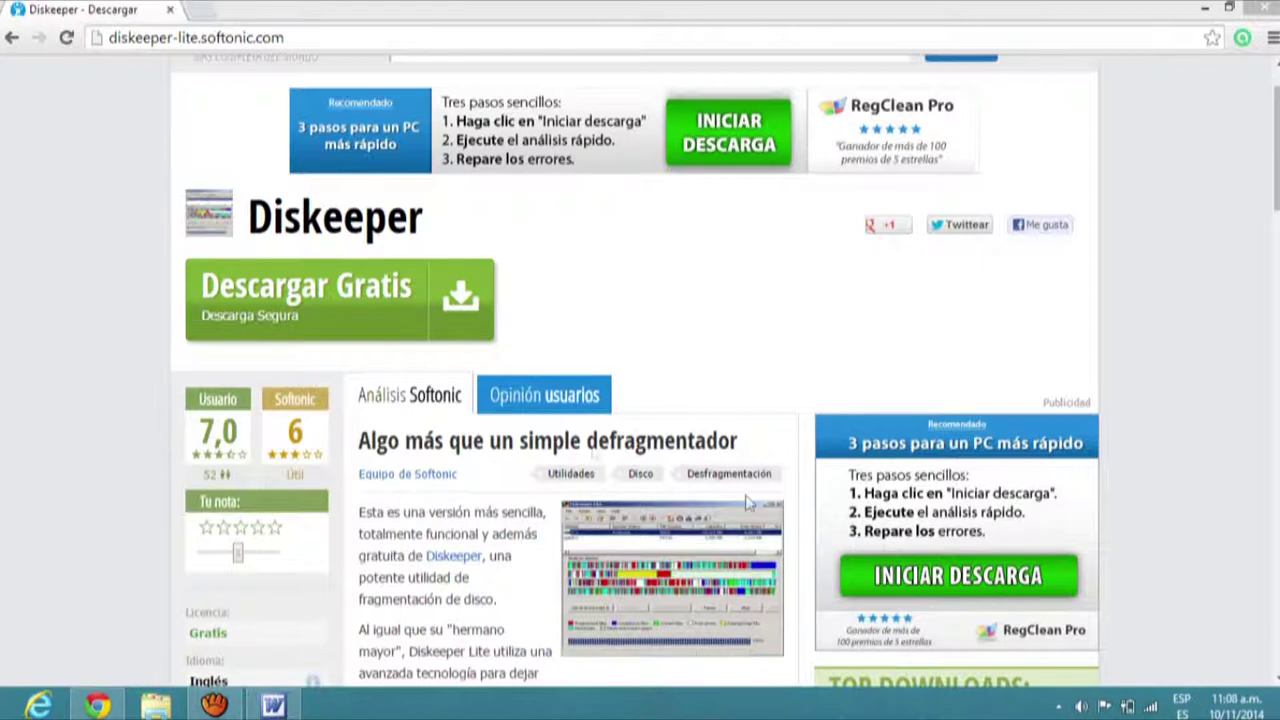
Download Diskeeper for free from Softonic using the Softonic Downloader
click(390, 290)
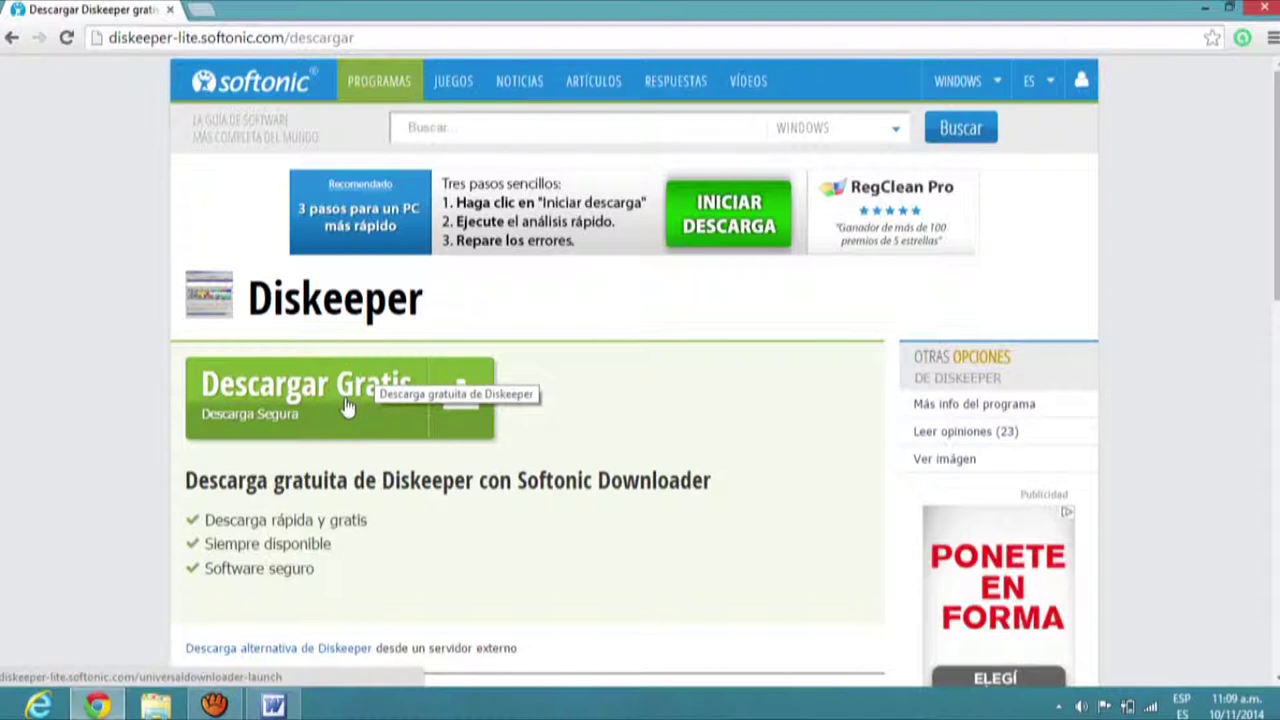
click(346, 403)
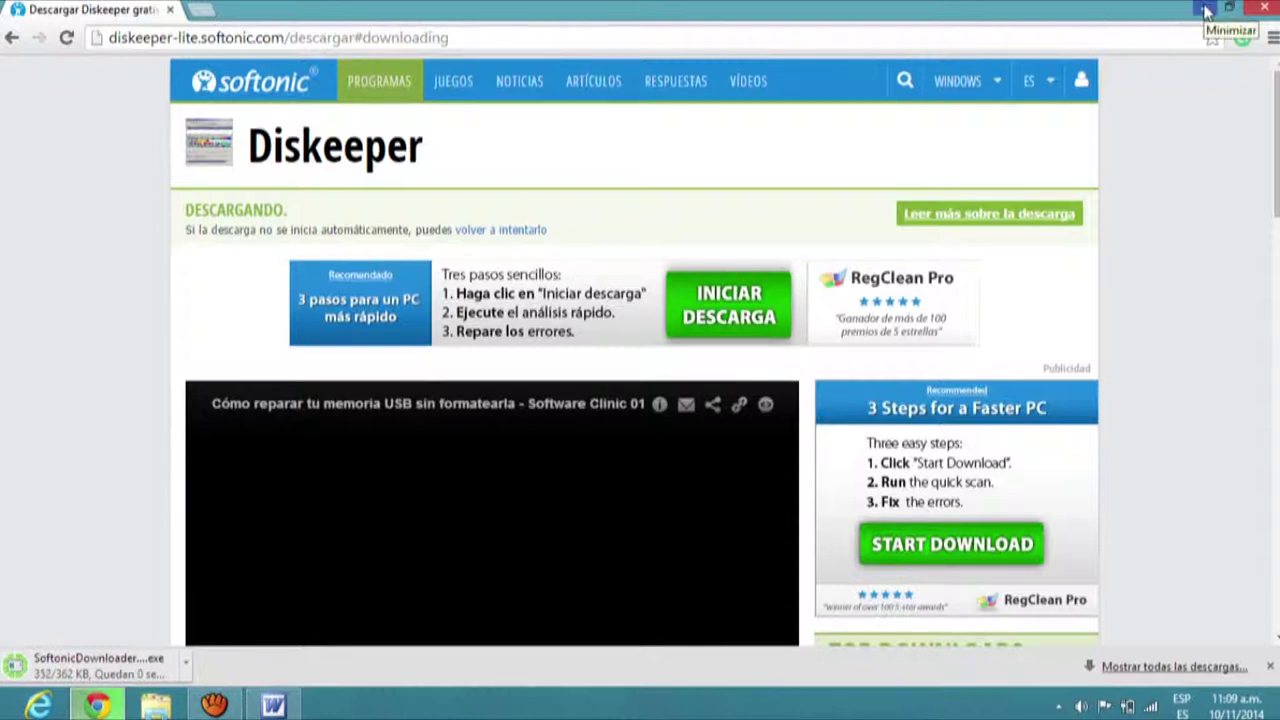
Minimize the browser and open the Windows application search
click(1206, 10)
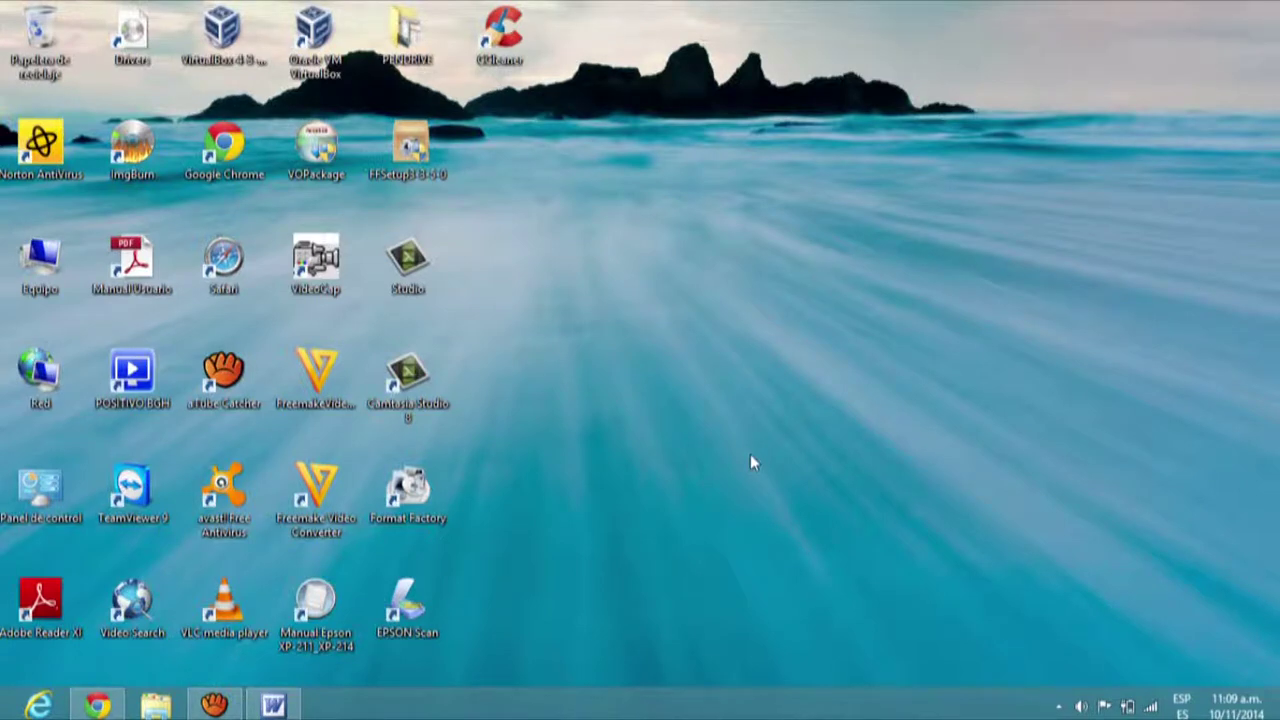
mouse_move(1278, 2)
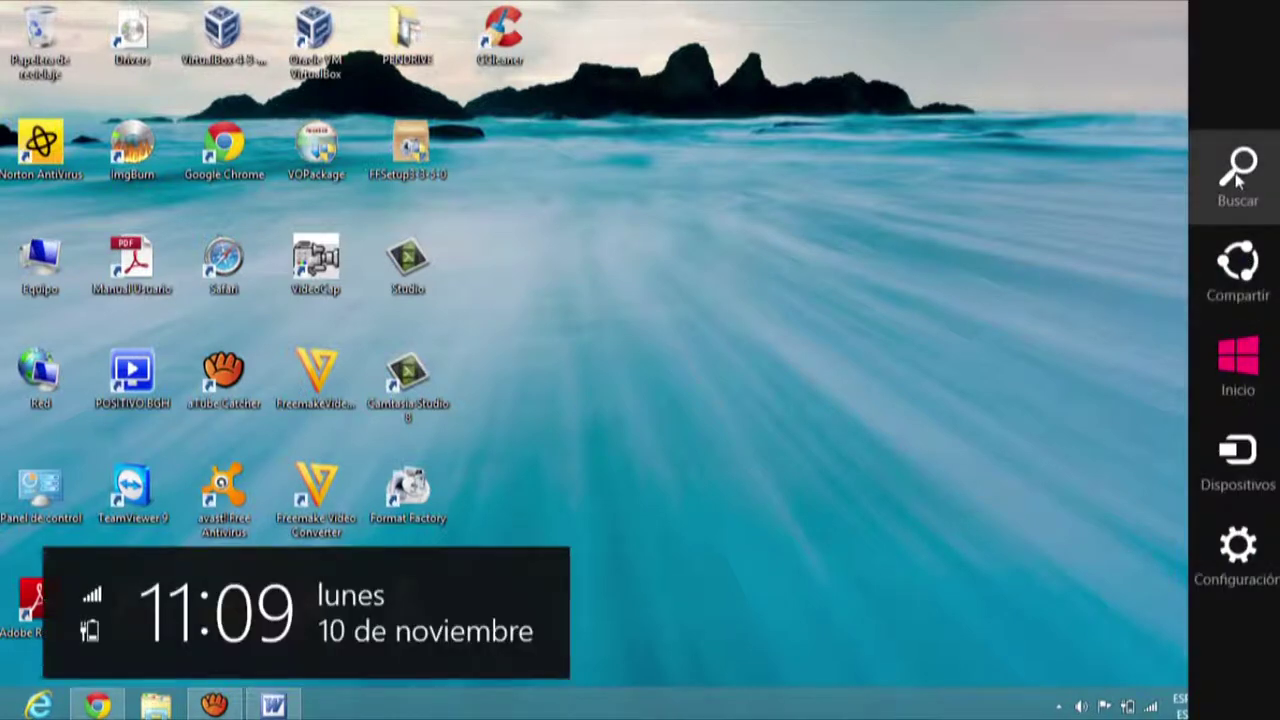
click(1238, 180)
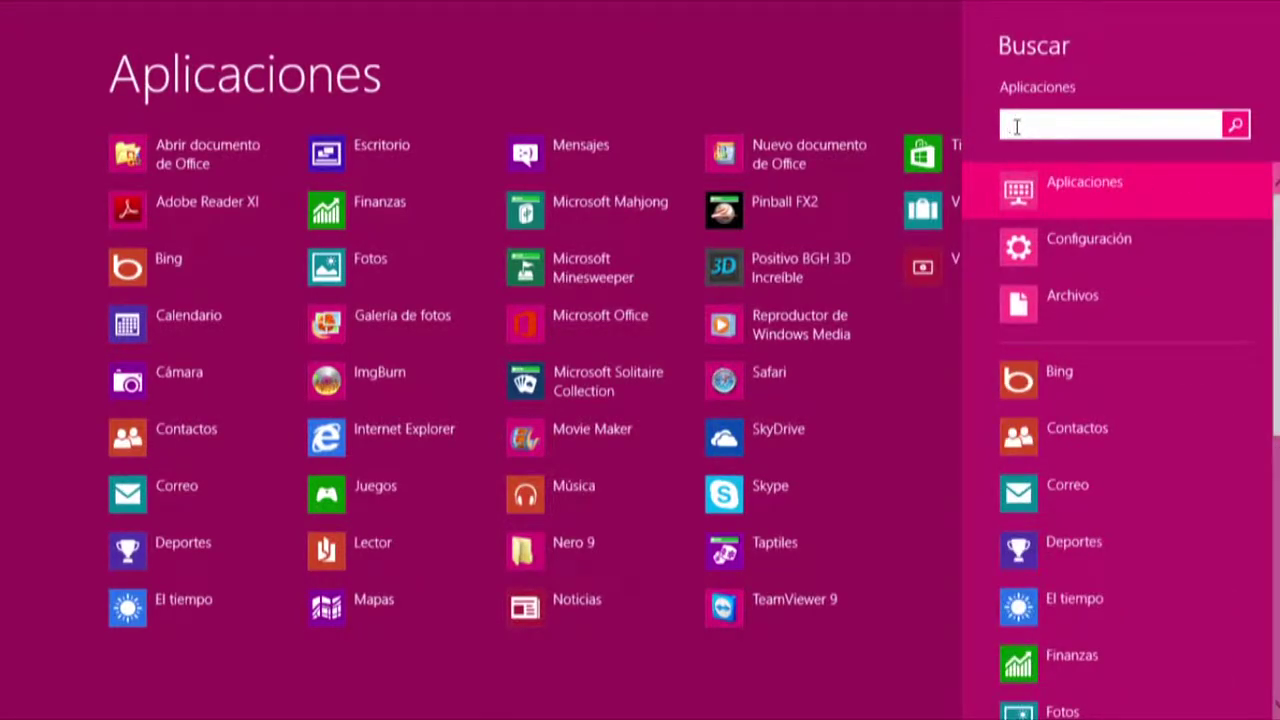
text(msco)
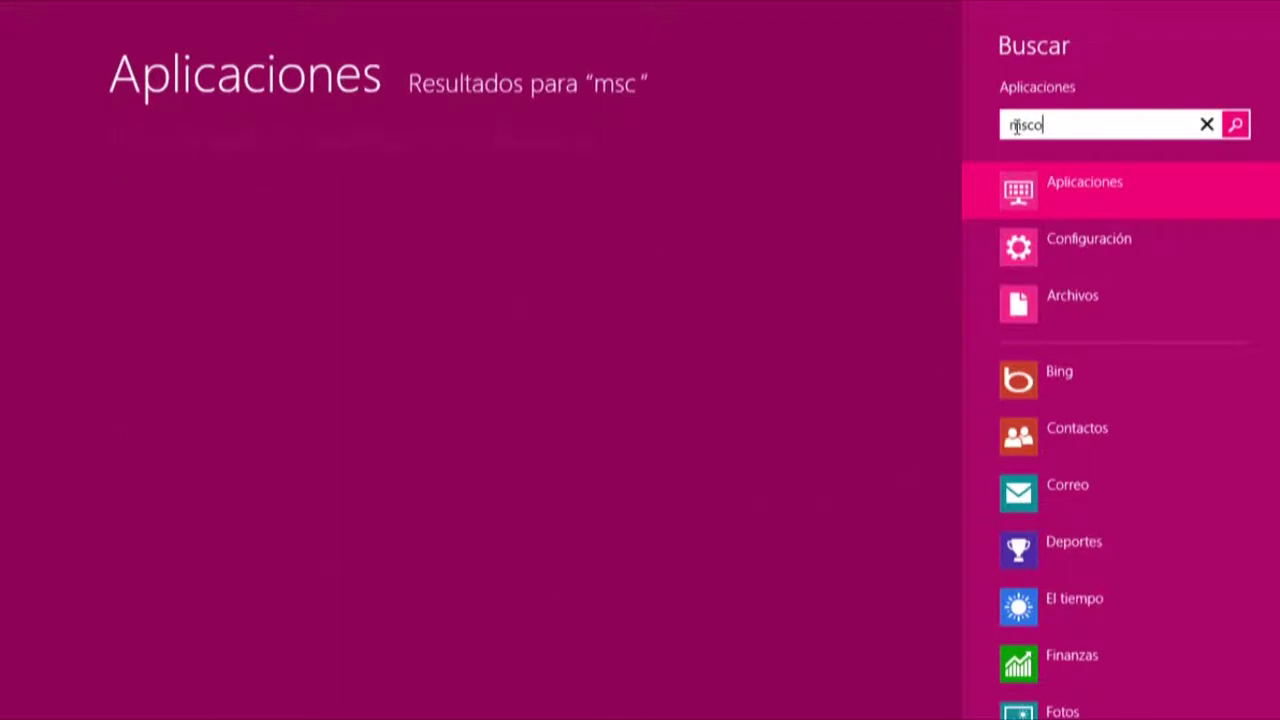
text(nf)
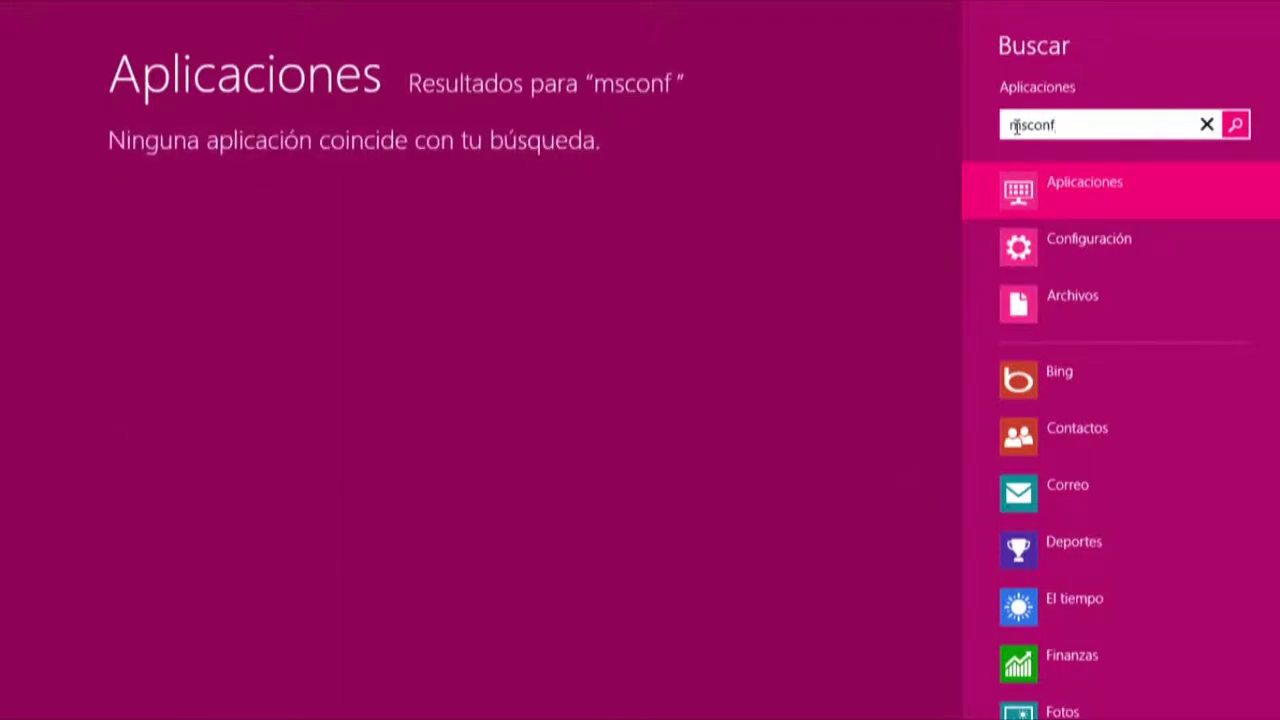
text(i)
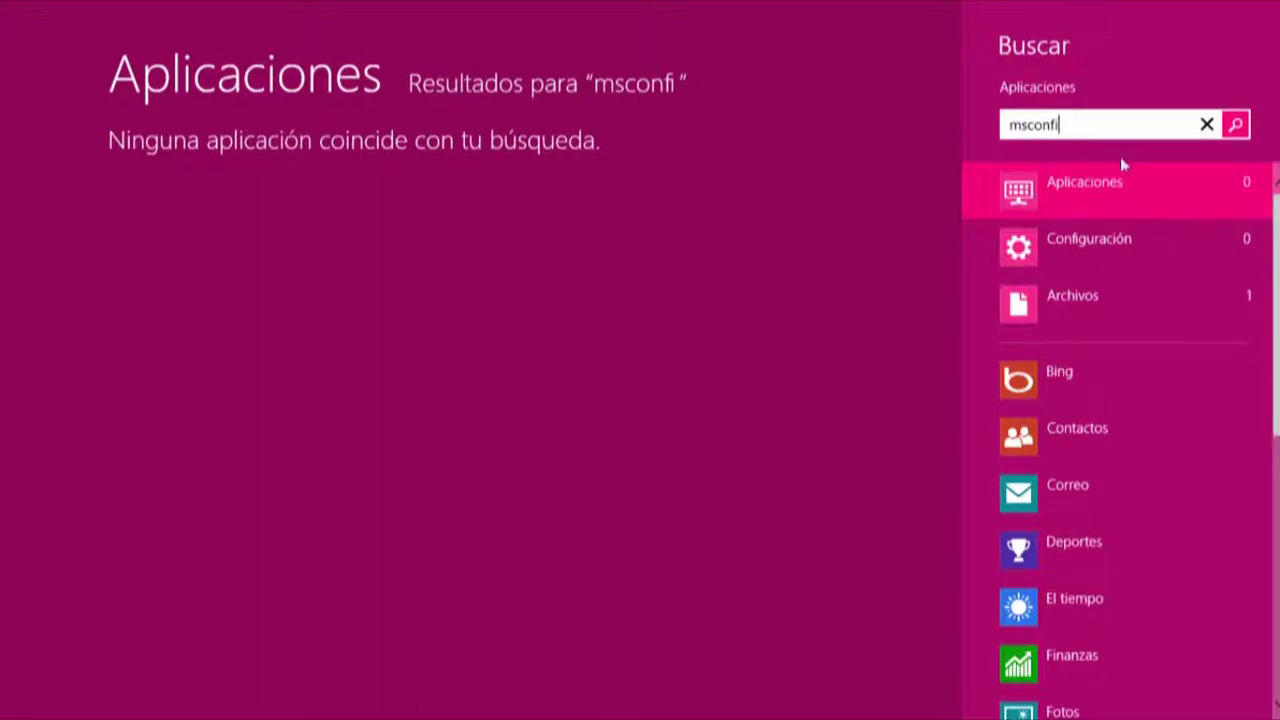
click(1207, 124)
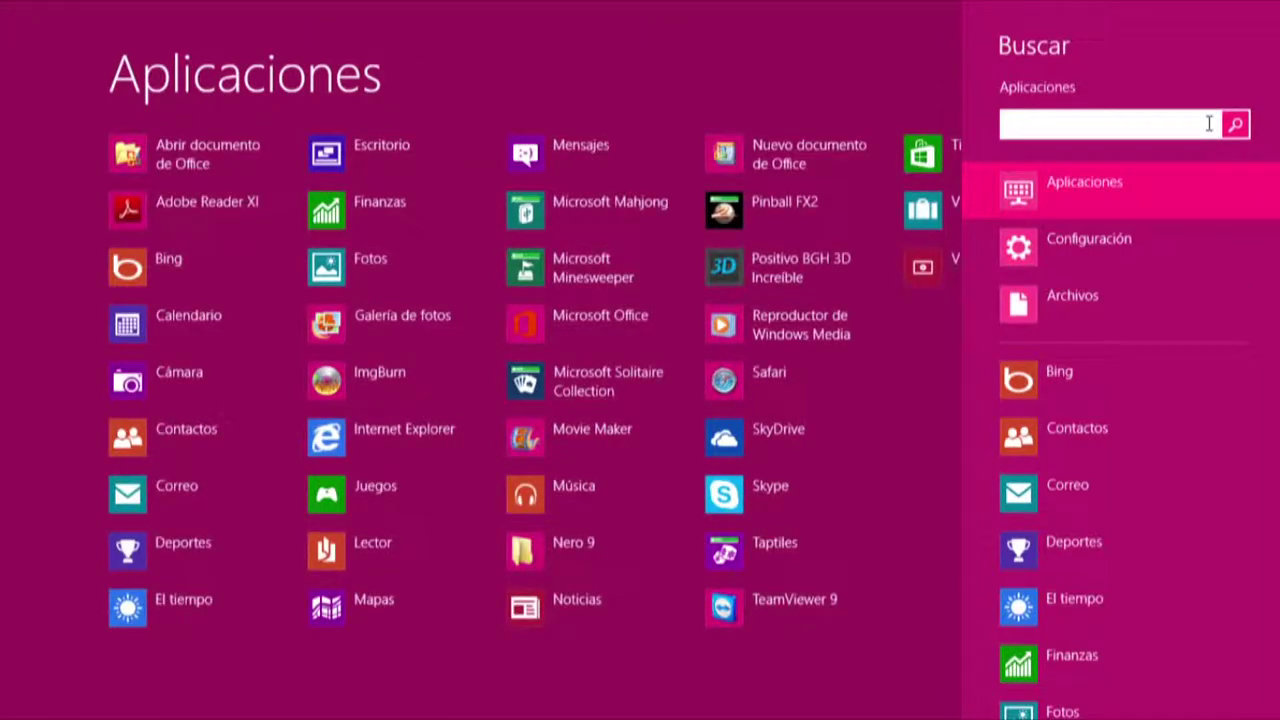
Leave the application search and switch back through the desktop to the Diskeeper download page in Google Chrome
key(Escape)
click(163, 620)
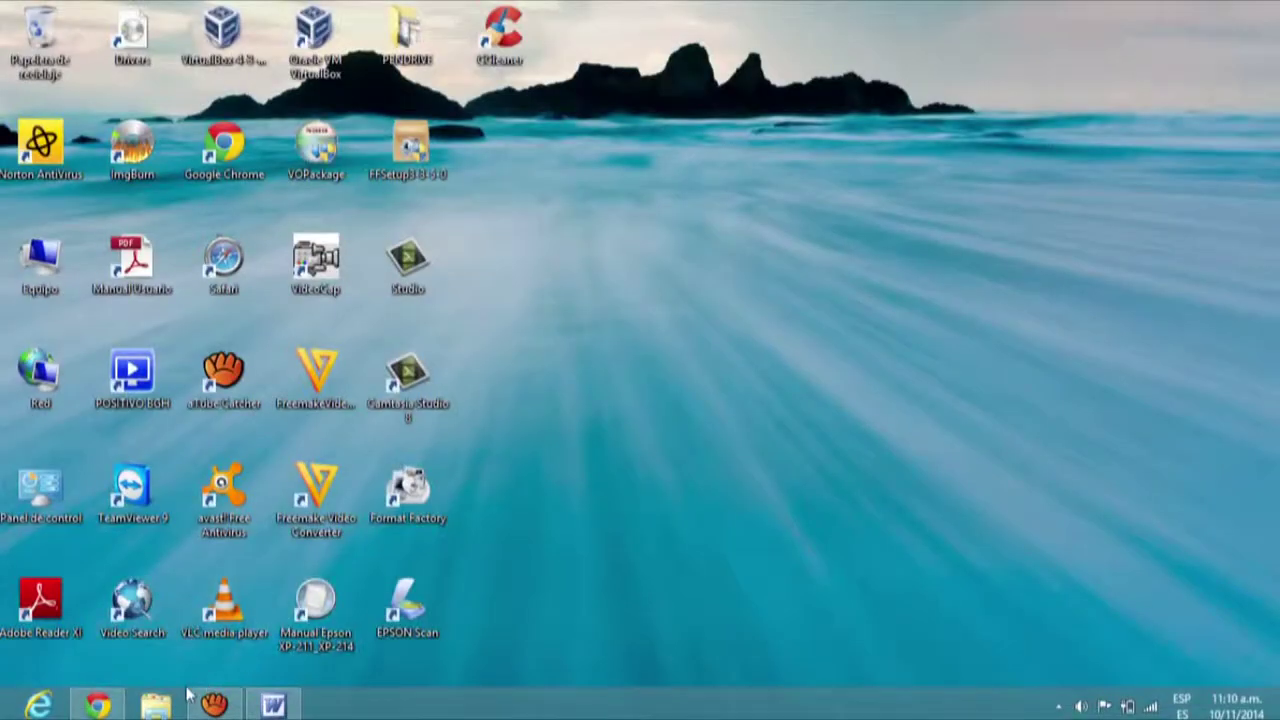
click(97, 705)
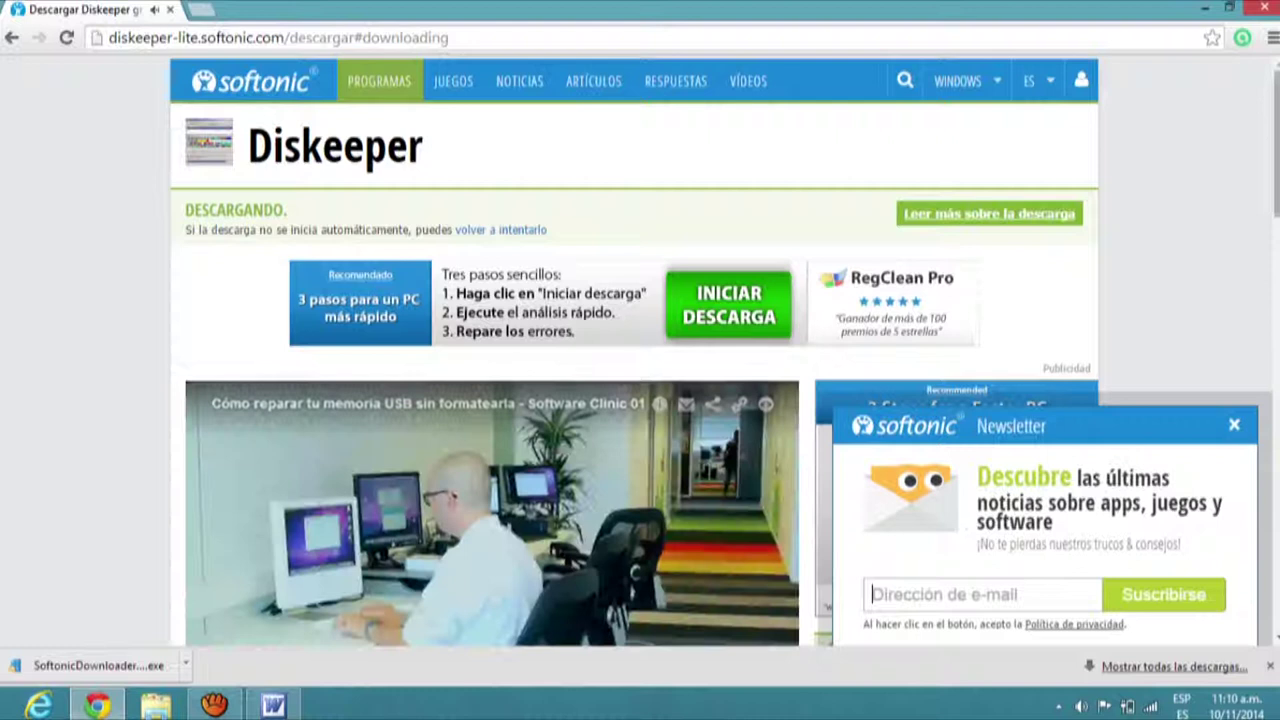
Dismiss the Softonic newsletter popup and pause the video playing on the Diskeeper download page
scroll(1227, 410, down, 3)
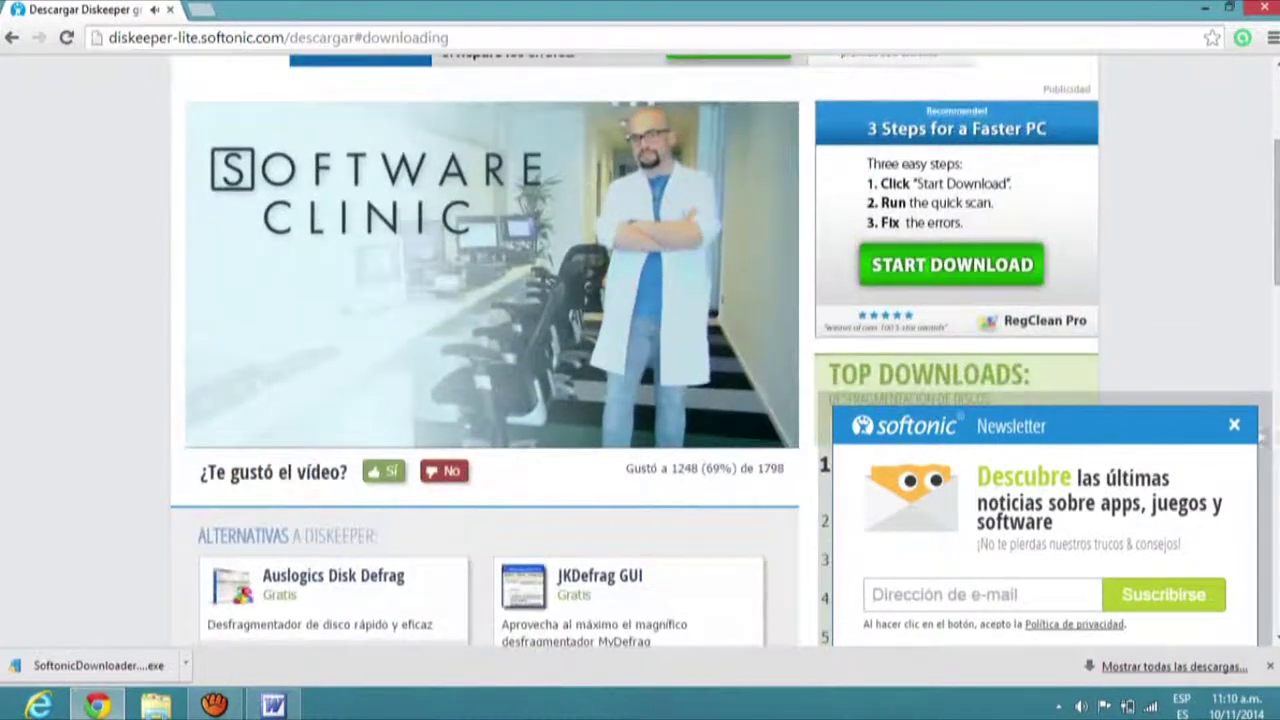
click(1234, 425)
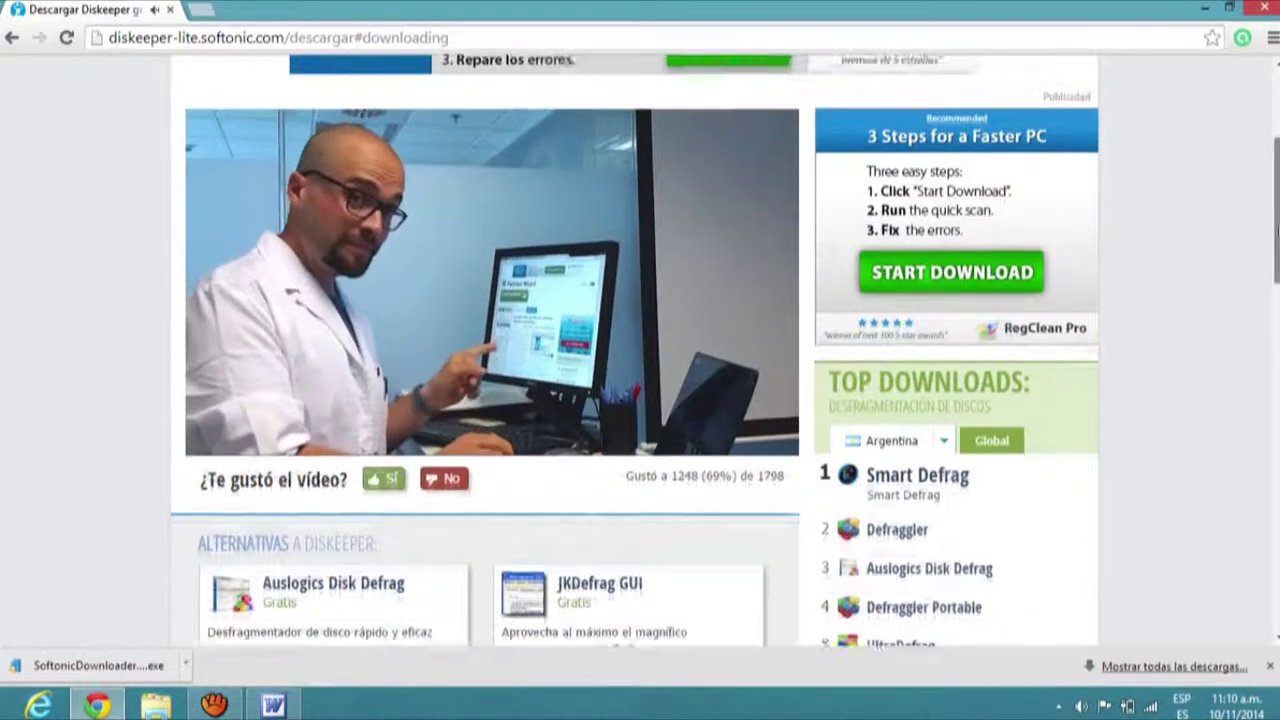
scroll(635, 350, up, 2)
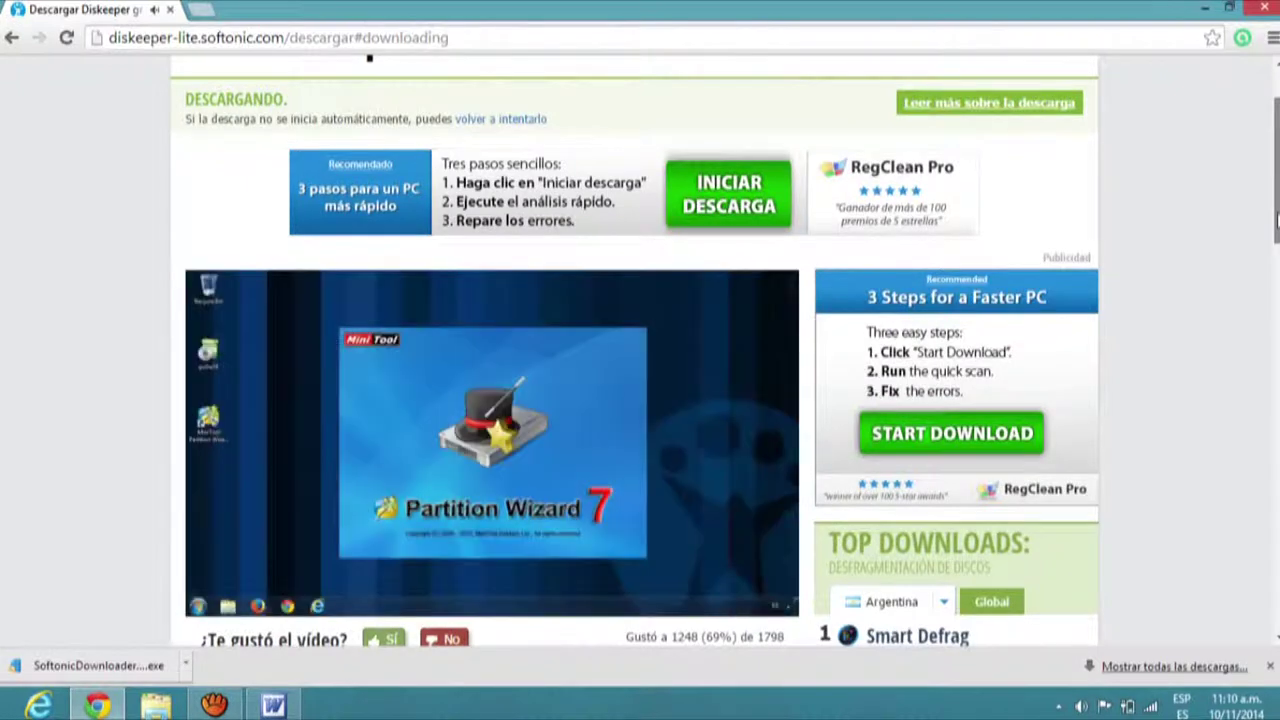
scroll(1277, 225, down, 1)
drag(1277, 235, 1277, 200)
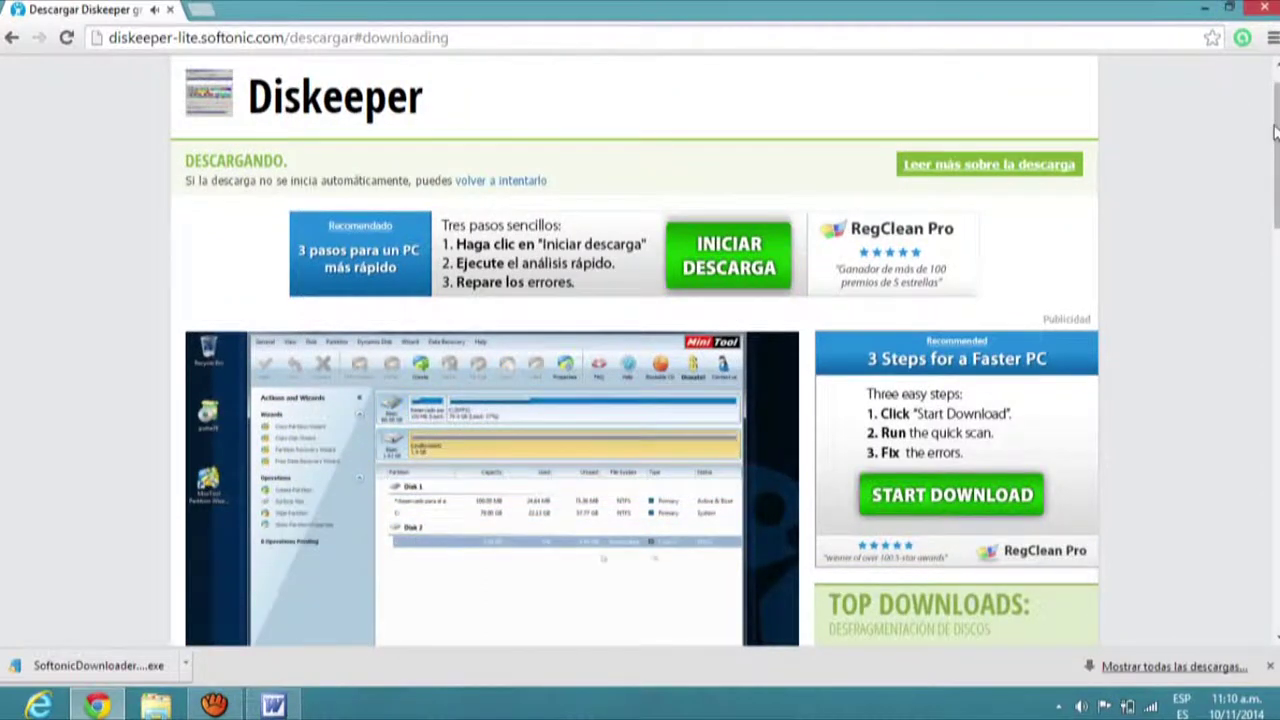
scroll(1275, 140, down, 2)
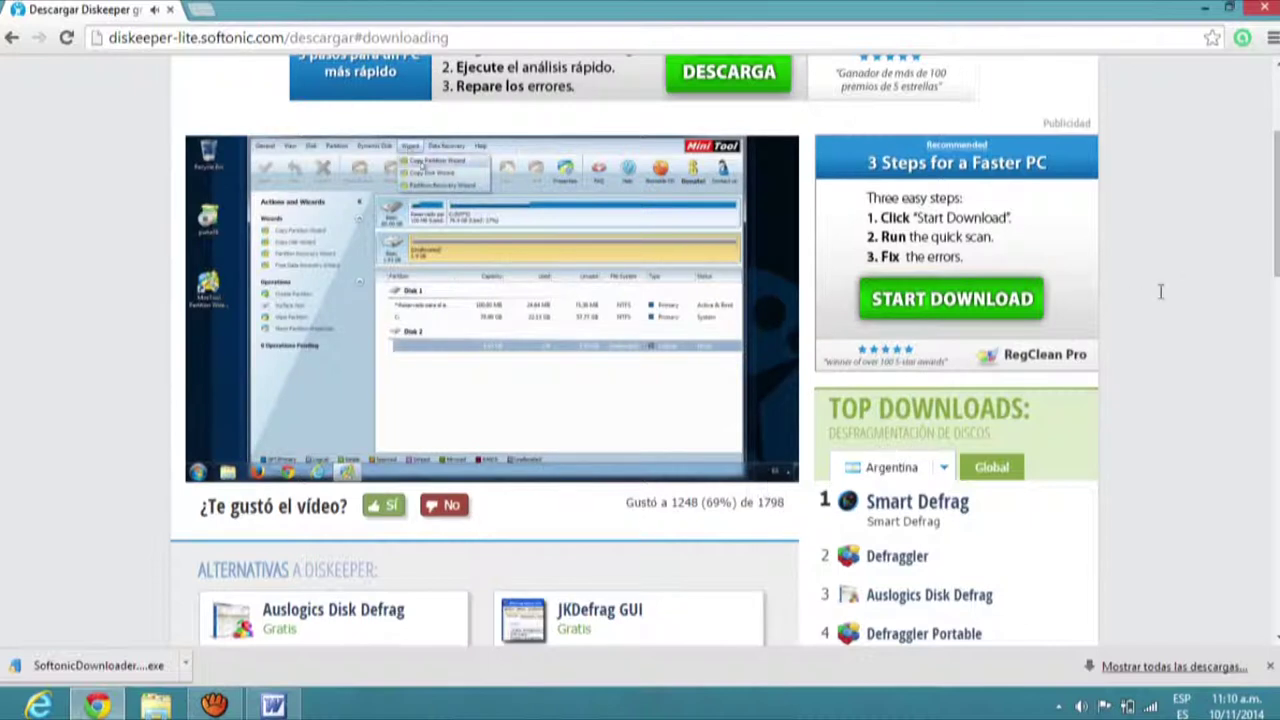
scroll(1277, 245, down, 1)
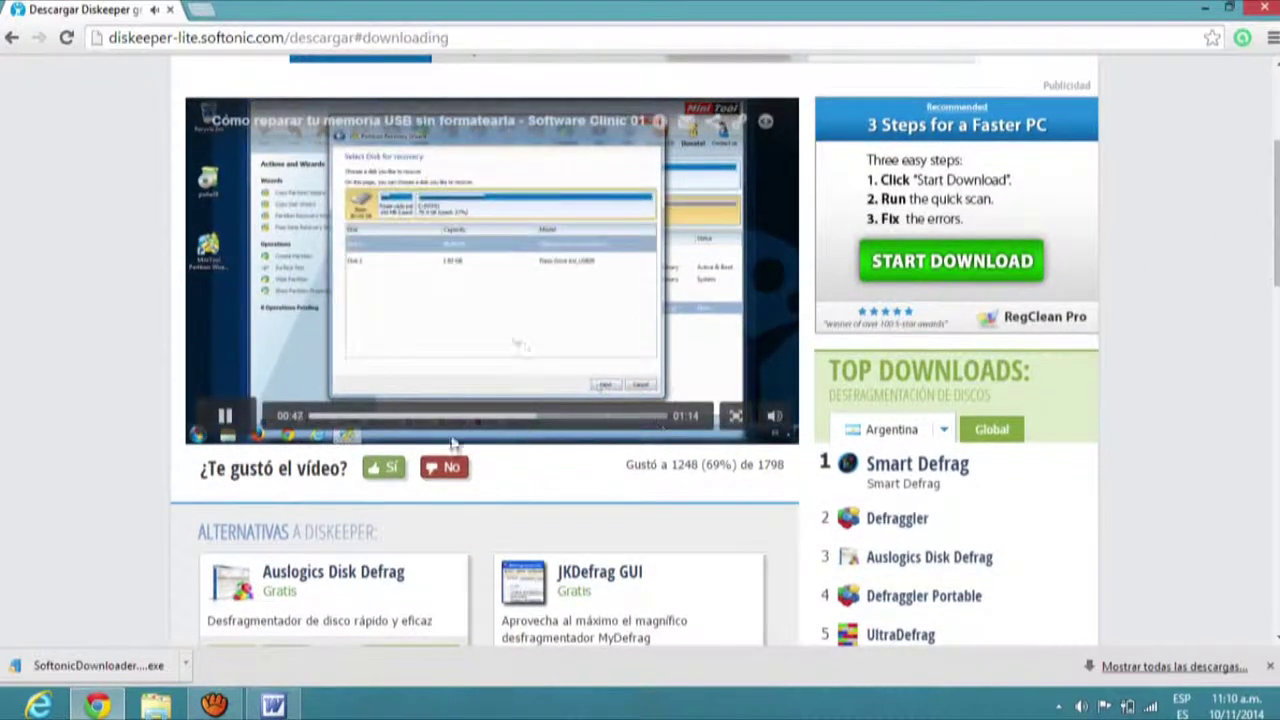
click(225, 415)
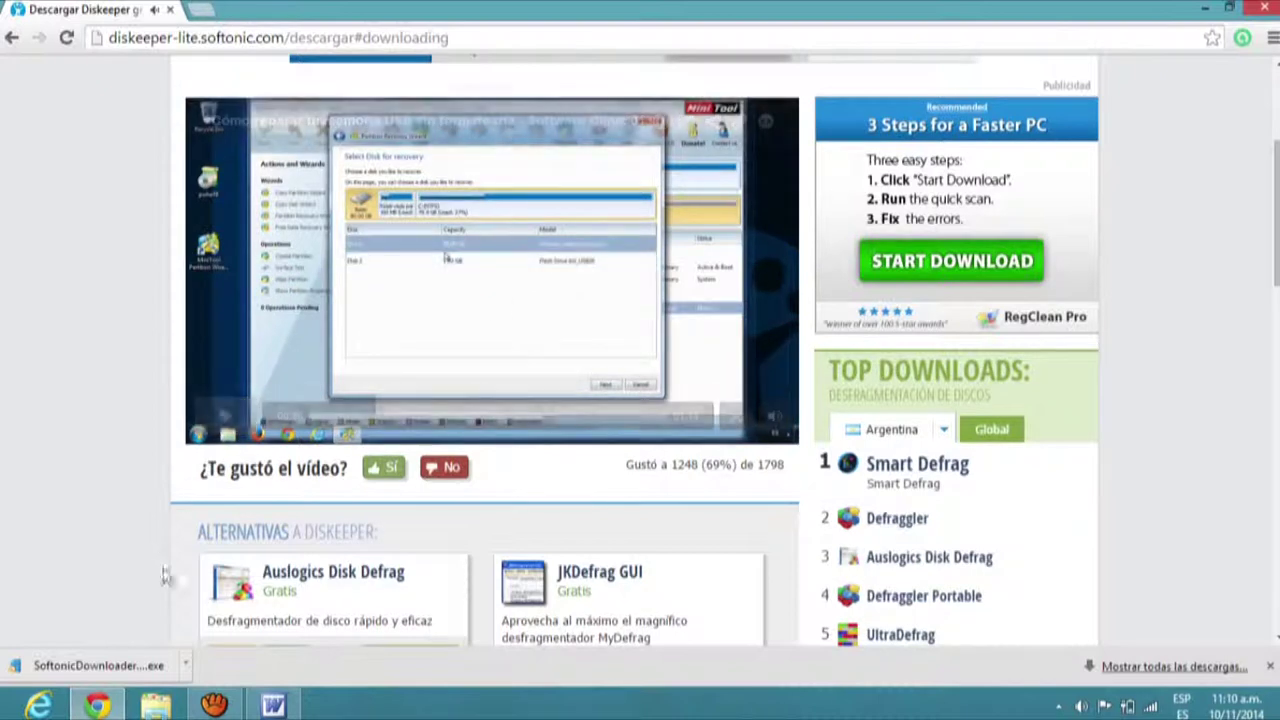
Run the downloaded SoftonicDownloader executable and minimize the browser
click(182, 667)
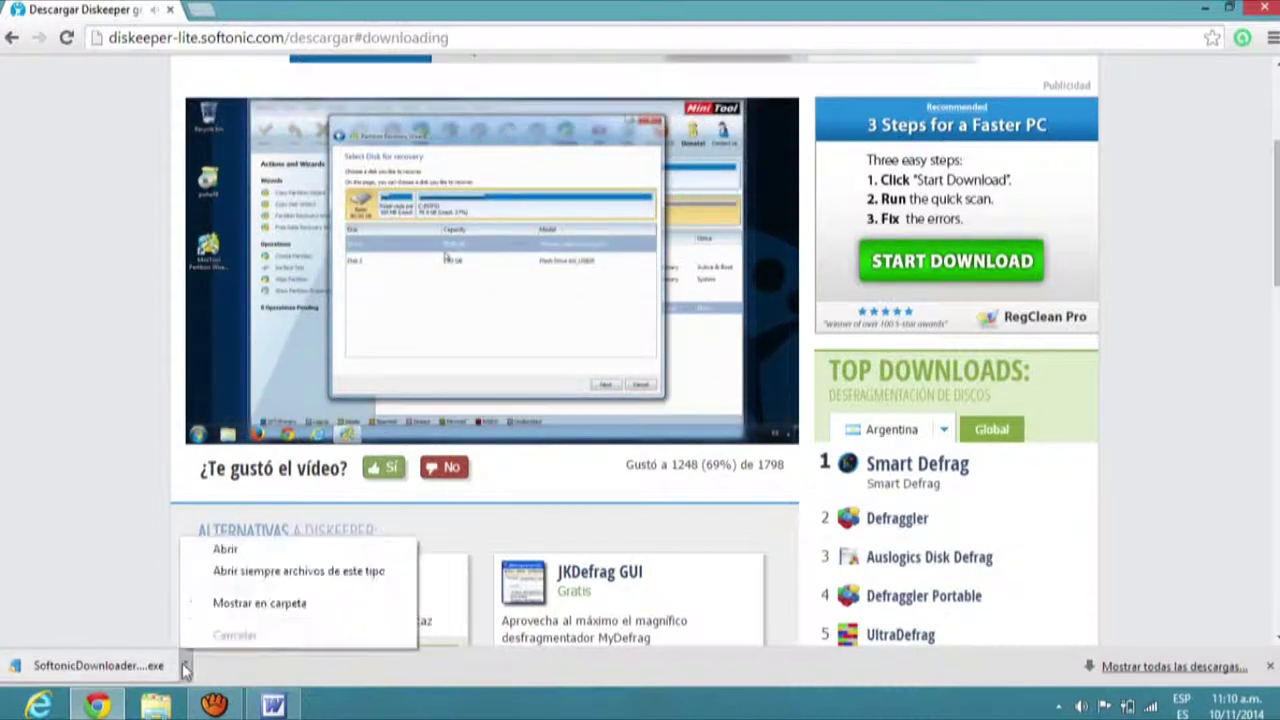
click(224, 551)
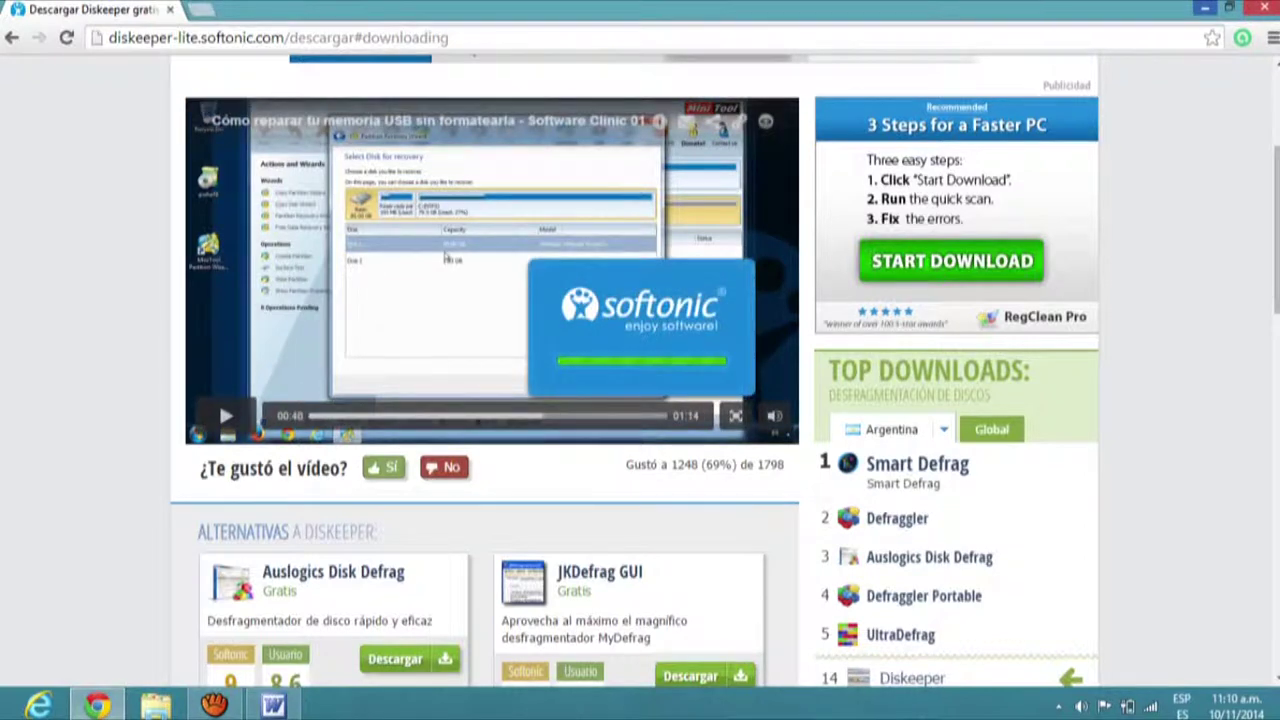
click(1206, 14)
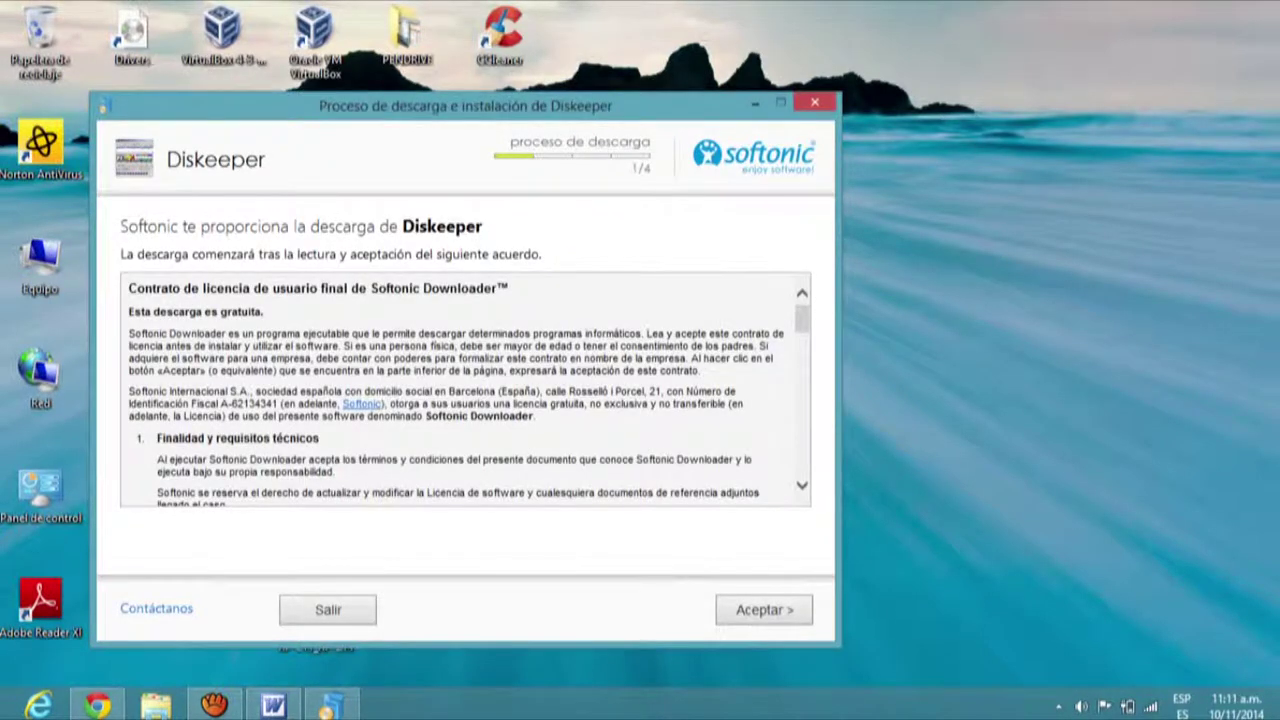
Accept the Softonic license, skip RegClean Pro, continue with Iminent's Express option to start downloading Diskeeper, and minimize the downloader
drag(803, 318, 802, 462)
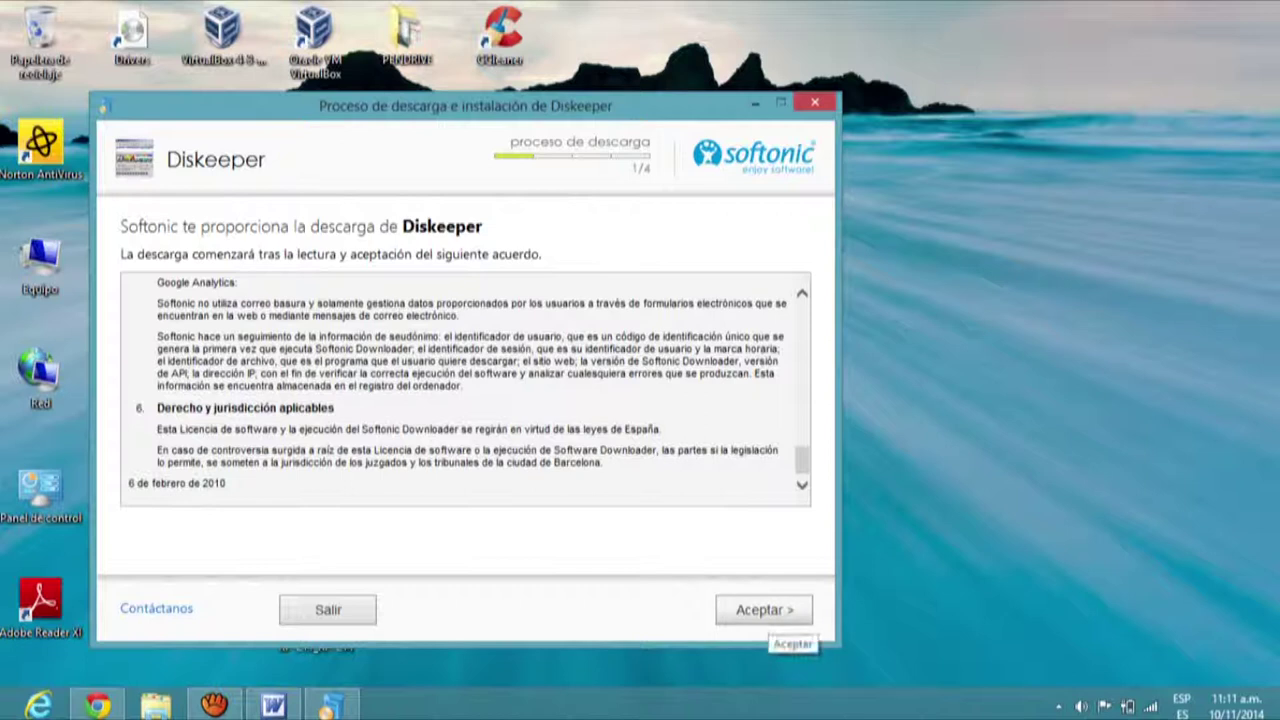
click(770, 610)
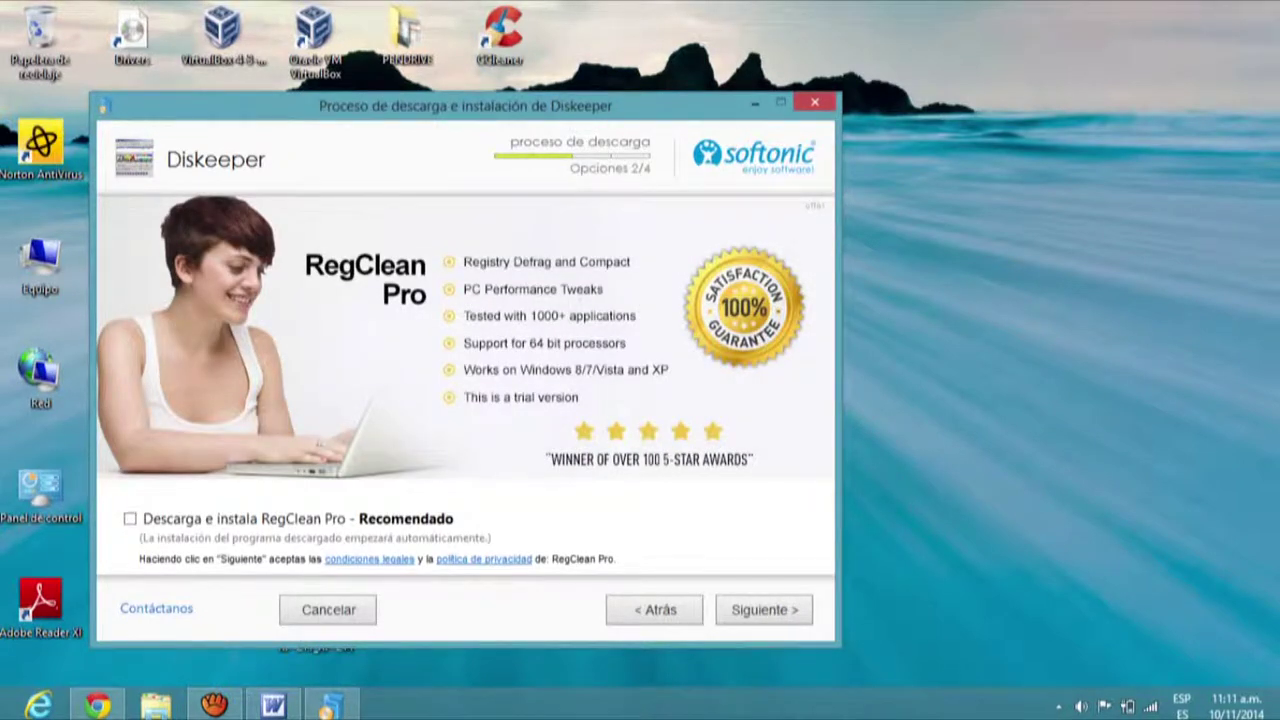
click(764, 609)
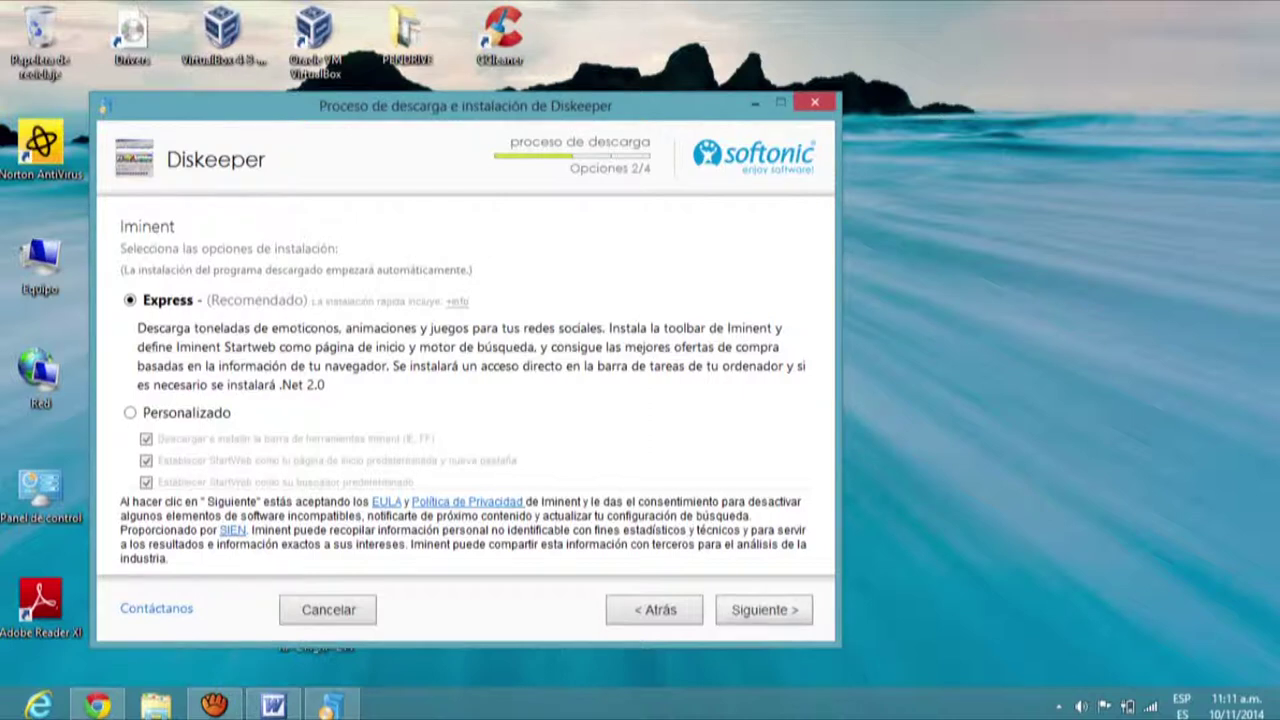
key(Return)
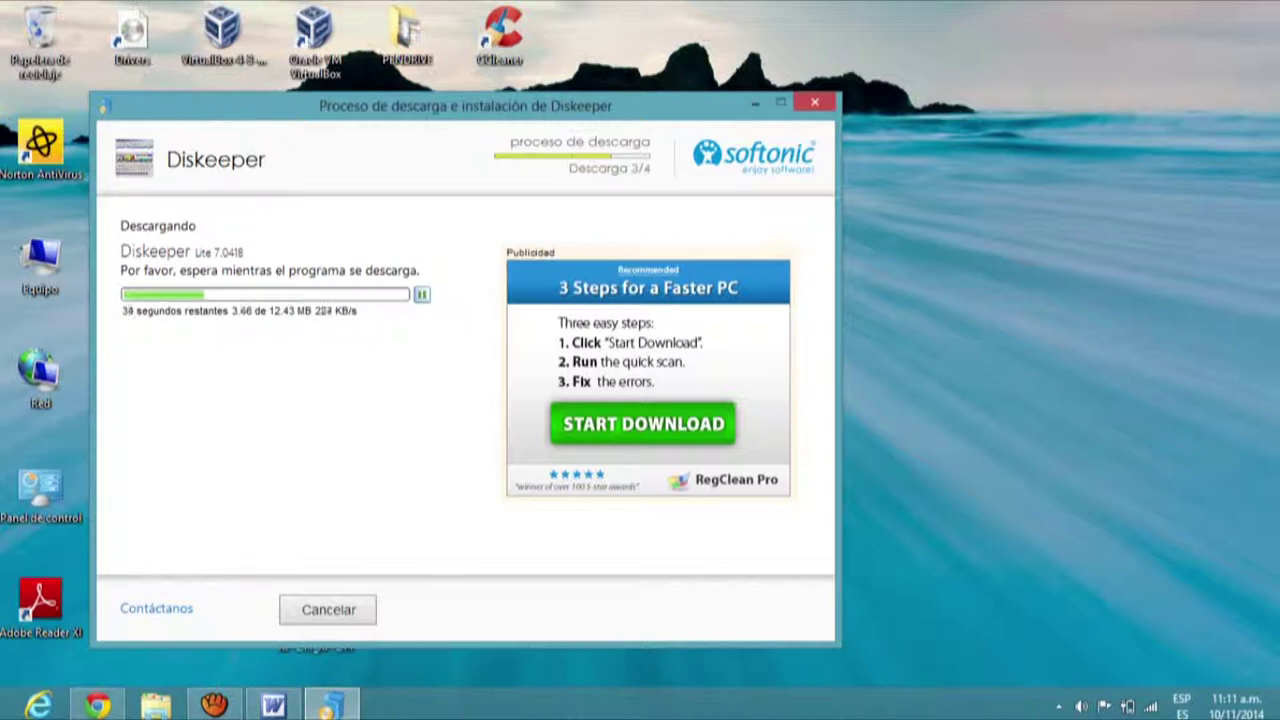
click(755, 102)
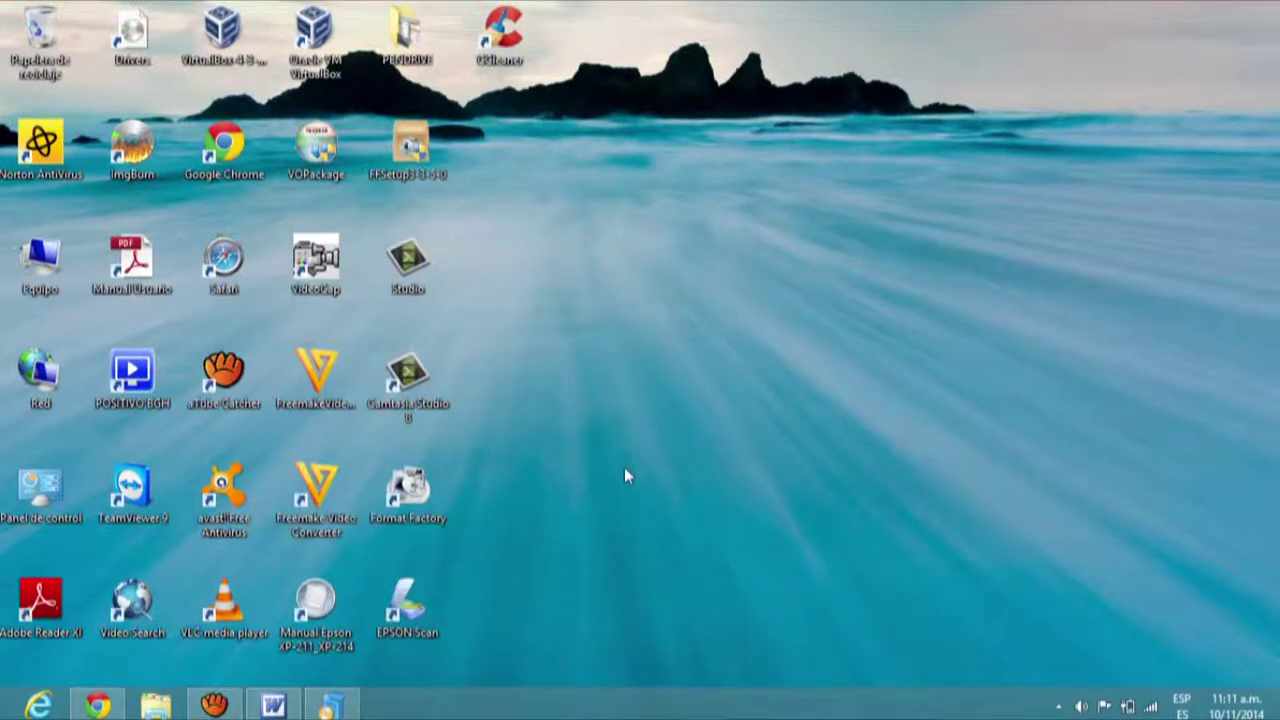
Search the Windows applications for "msconfig" and open it
key(super)
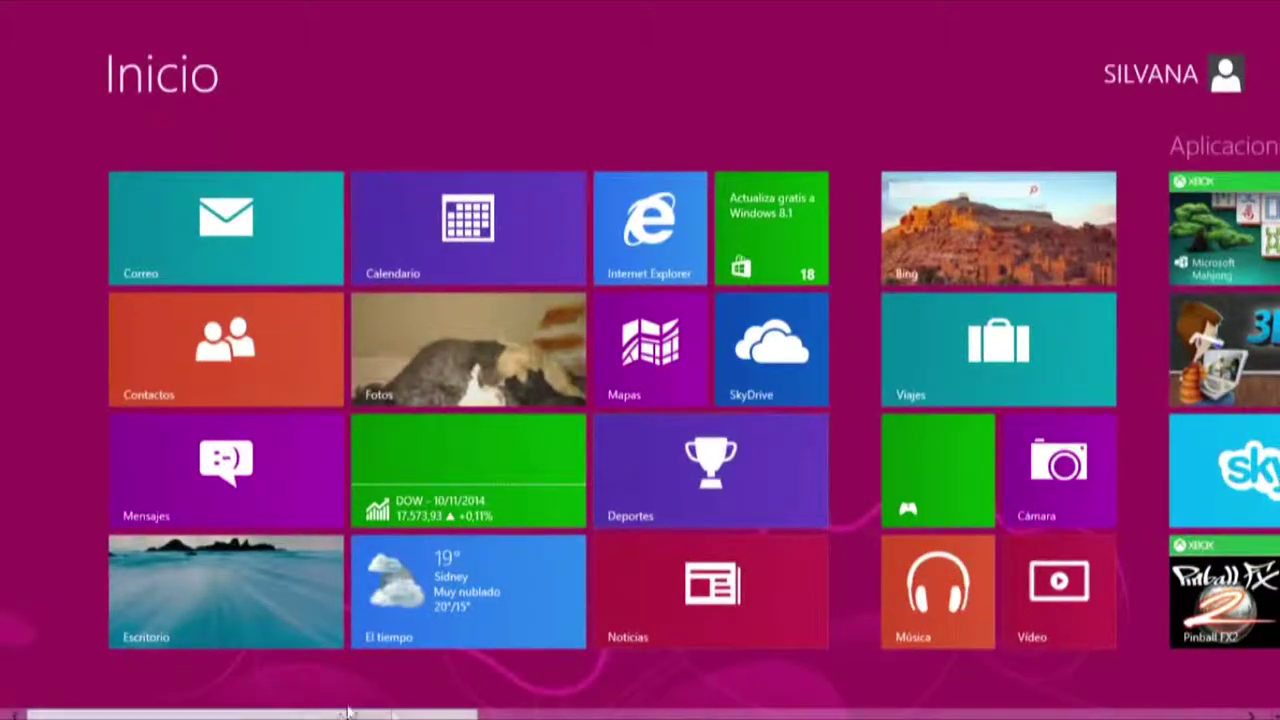
scroll(348, 712, down, 5)
mouse_move(1279, 719)
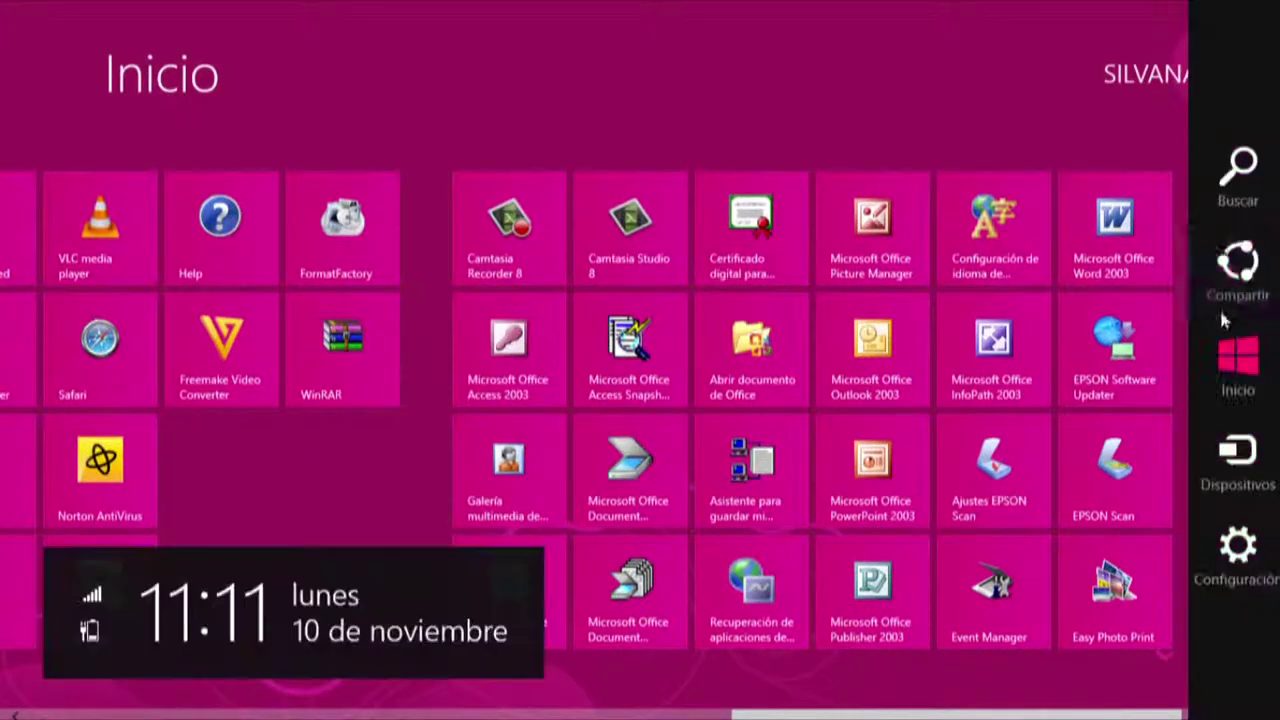
click(1234, 170)
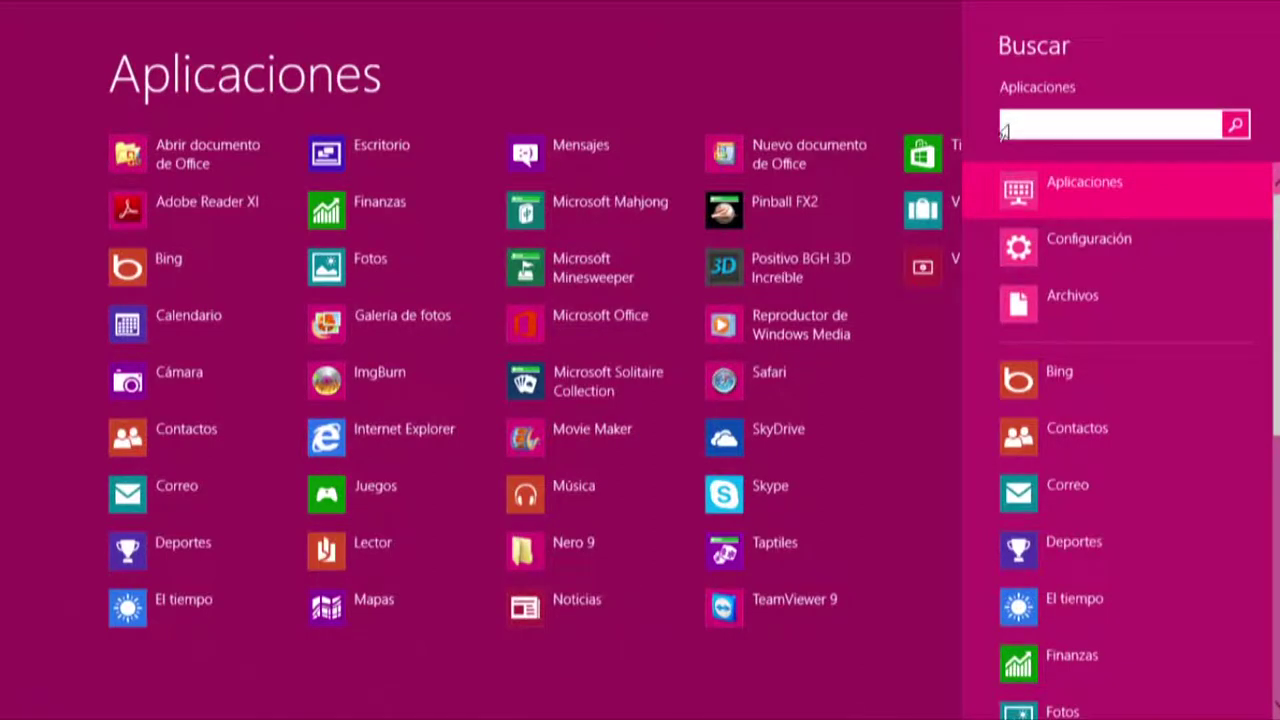
text(ms)
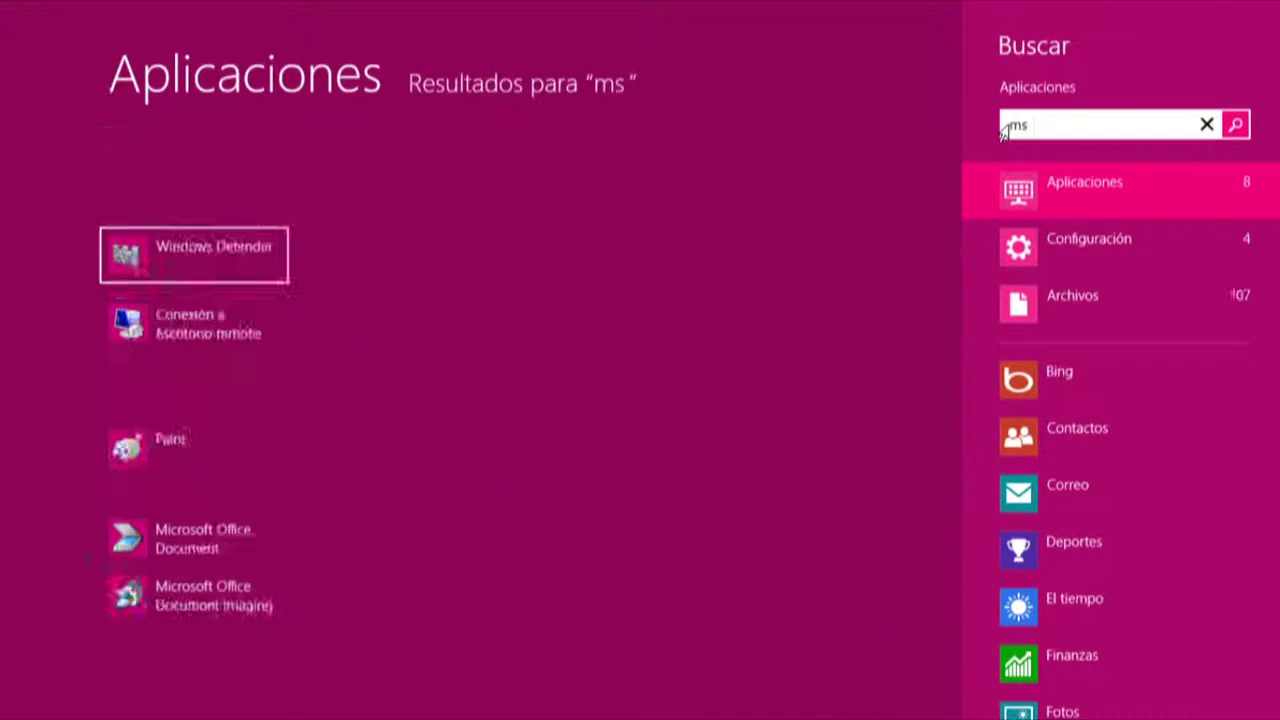
text(co)
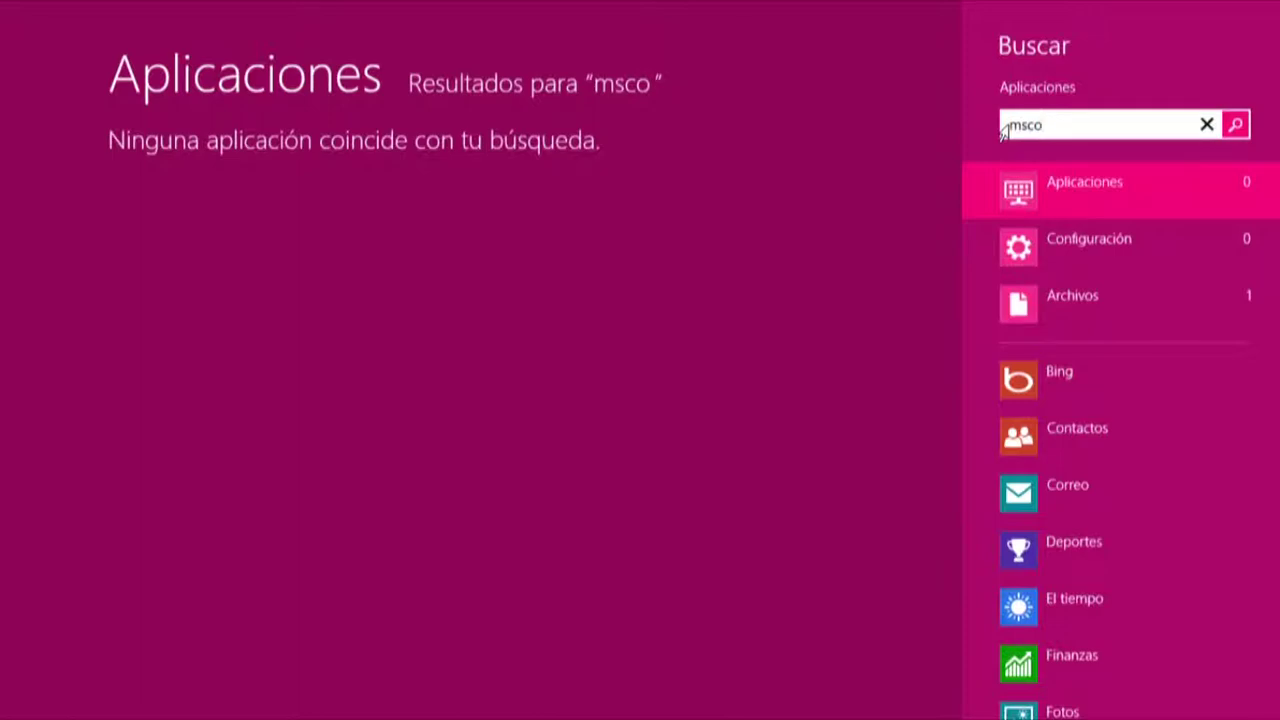
text(nfig)
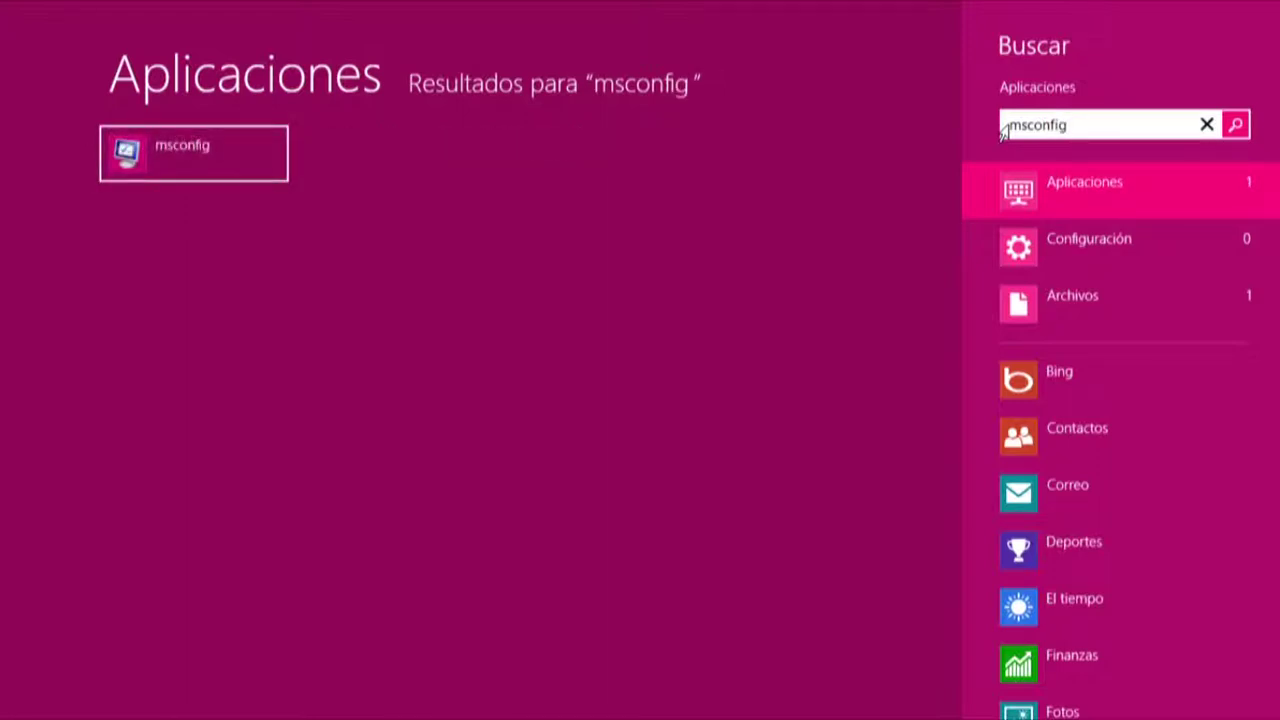
click(253, 152)
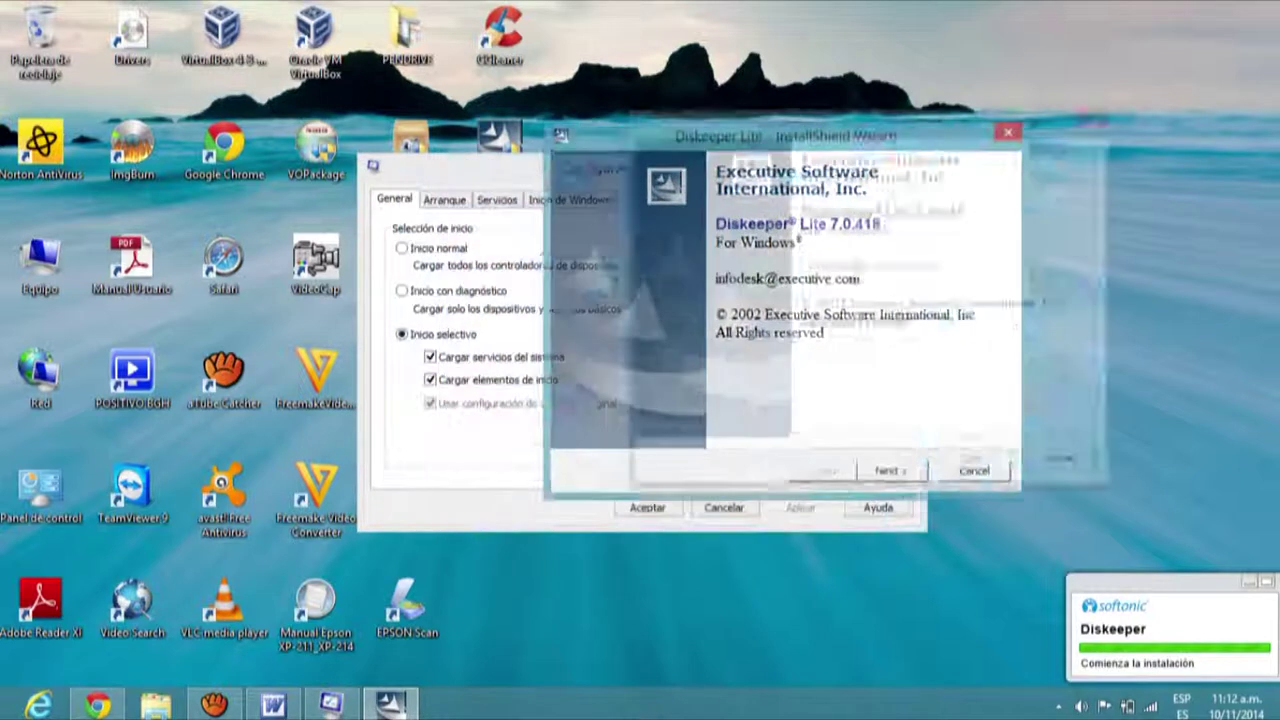
Extract the Diskeeper Lite setup files to the default folder C:\Program Files (x86)\Executive Software\Diskeeper Lite Setup
key(Return)
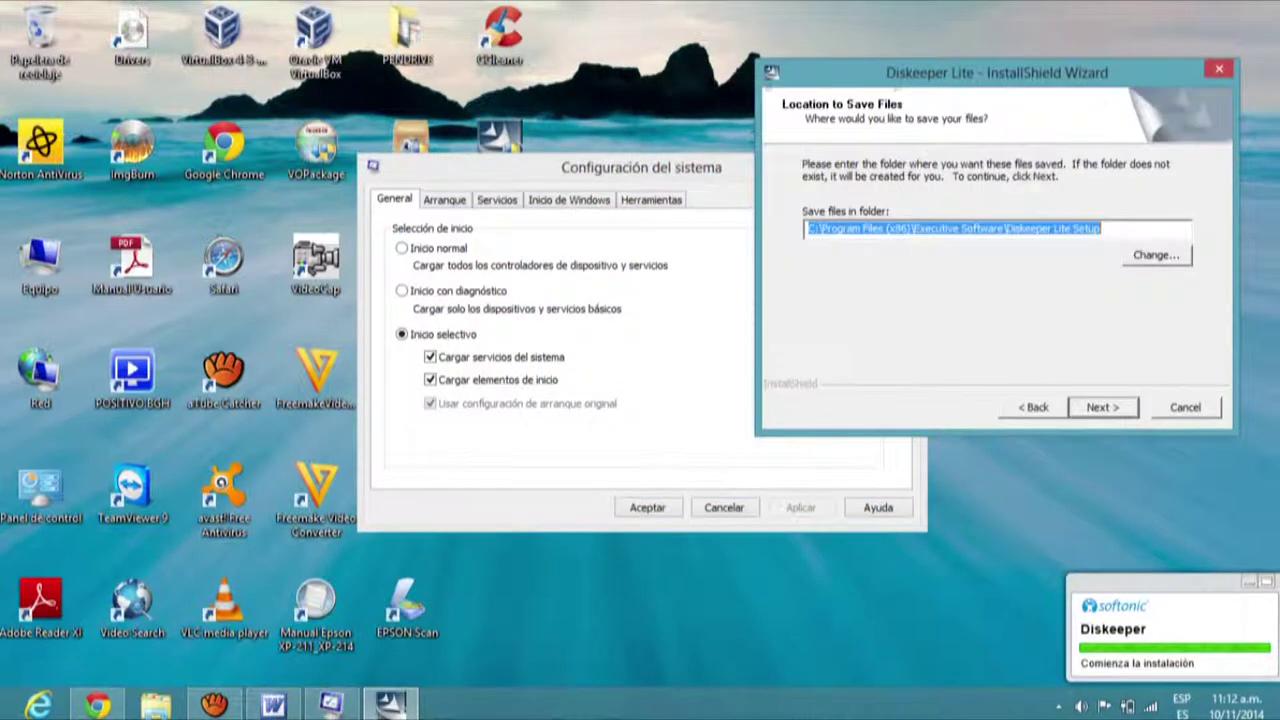
key(Return)
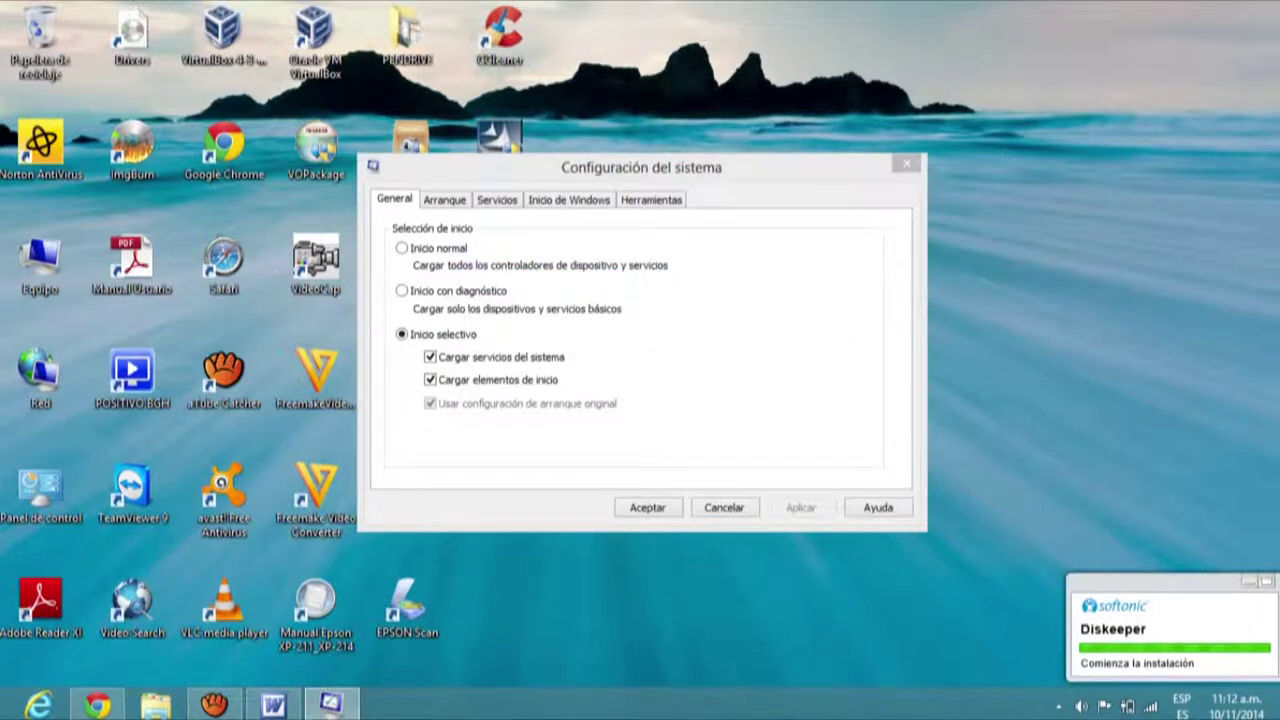
Review the Windows startup programs in Task Manager via System Configuration, then close the antivirus alert and both windows
click(568, 199)
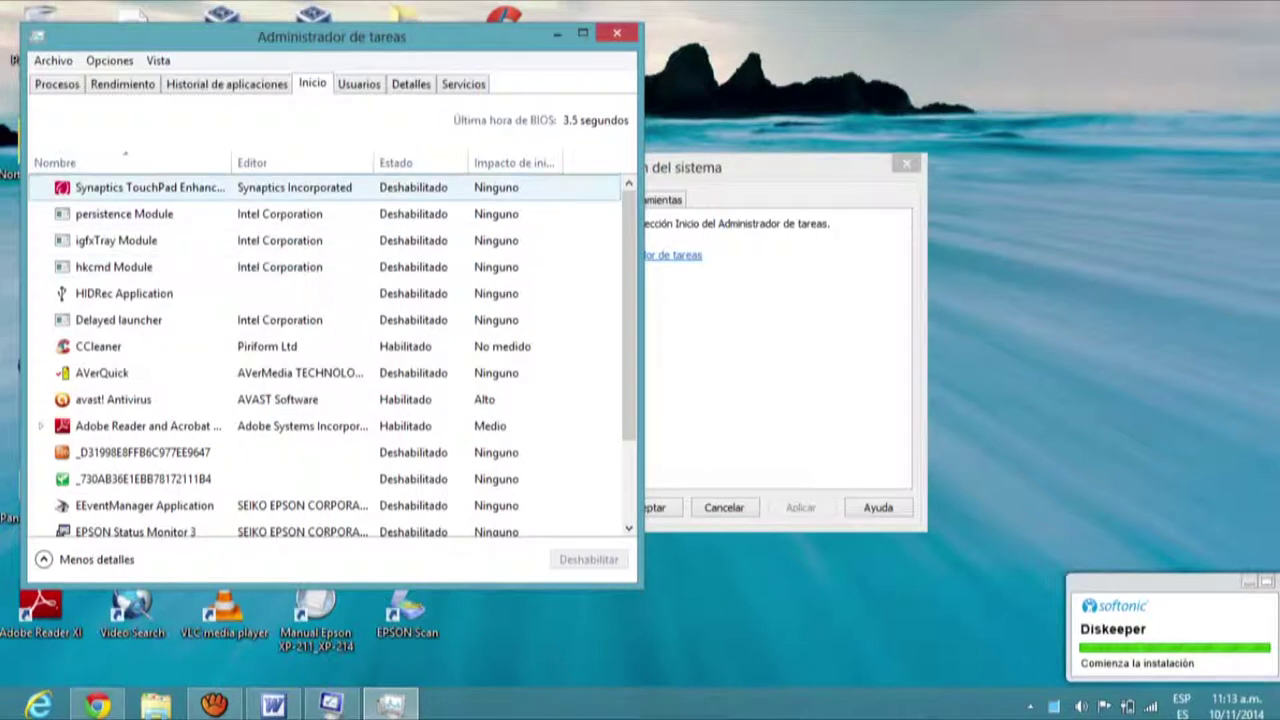
drag(400, 36, 1012, 24)
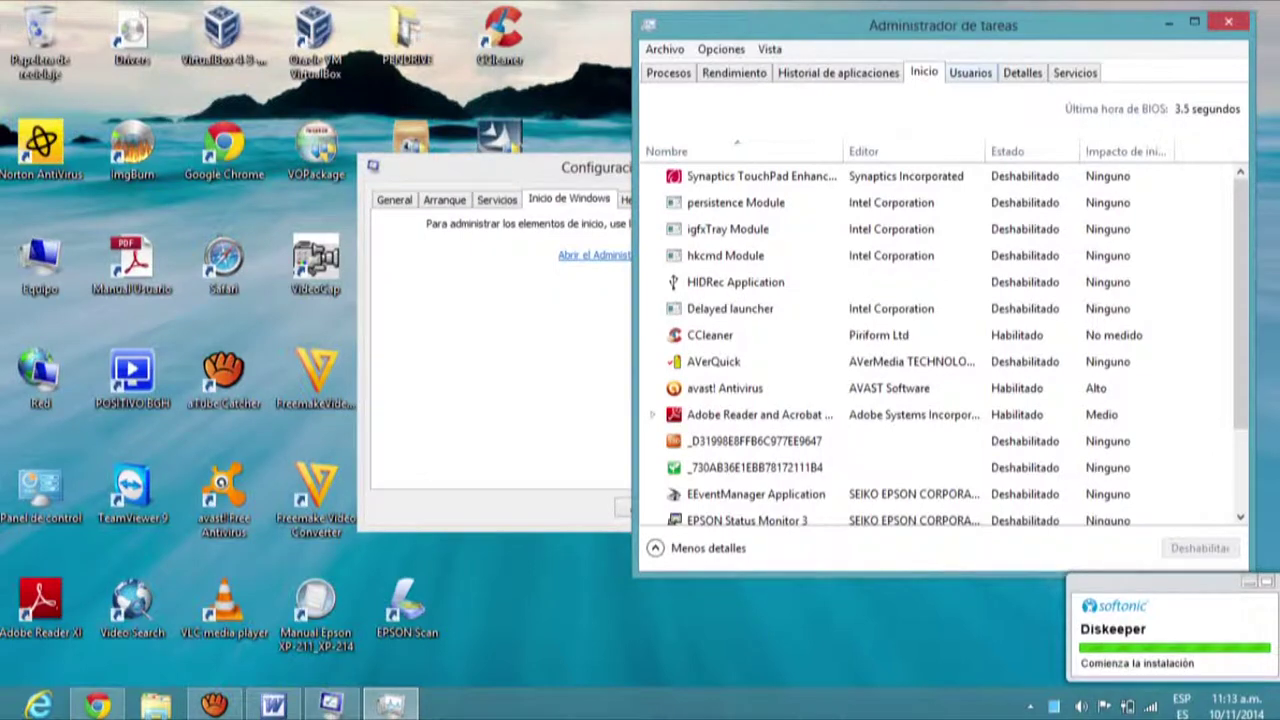
scroll(740, 300, down, 2)
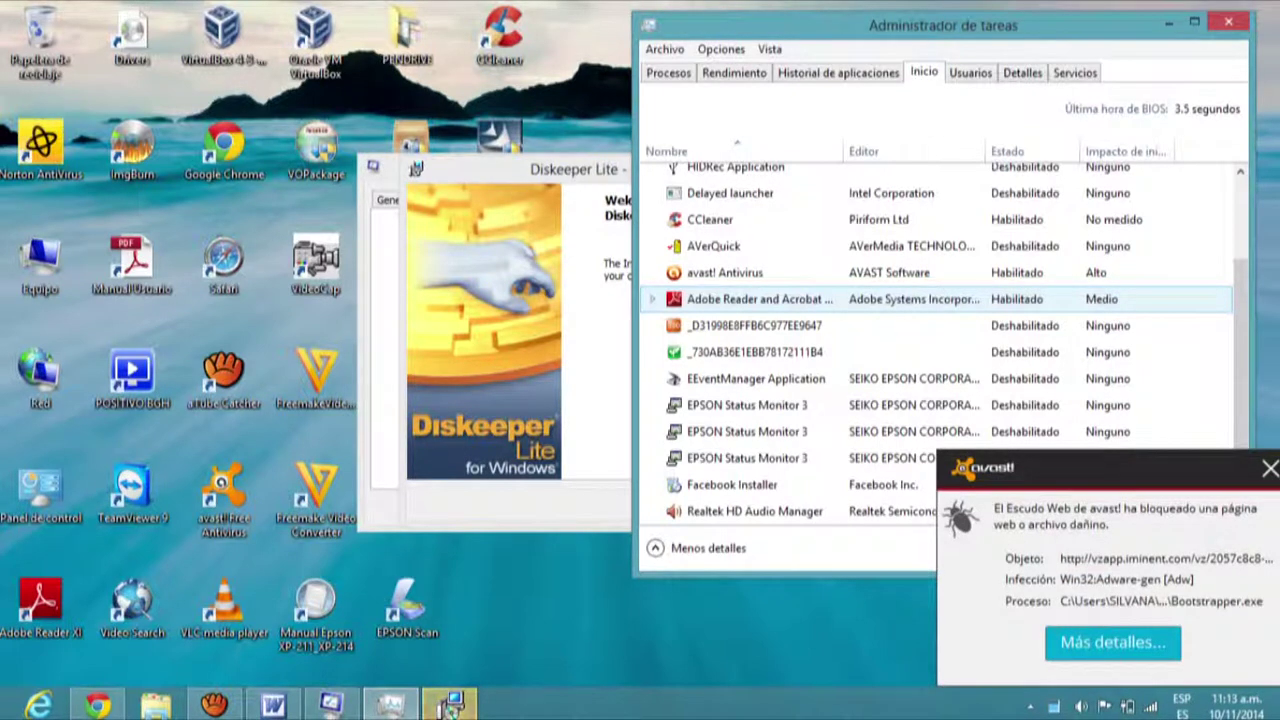
click(1270, 470)
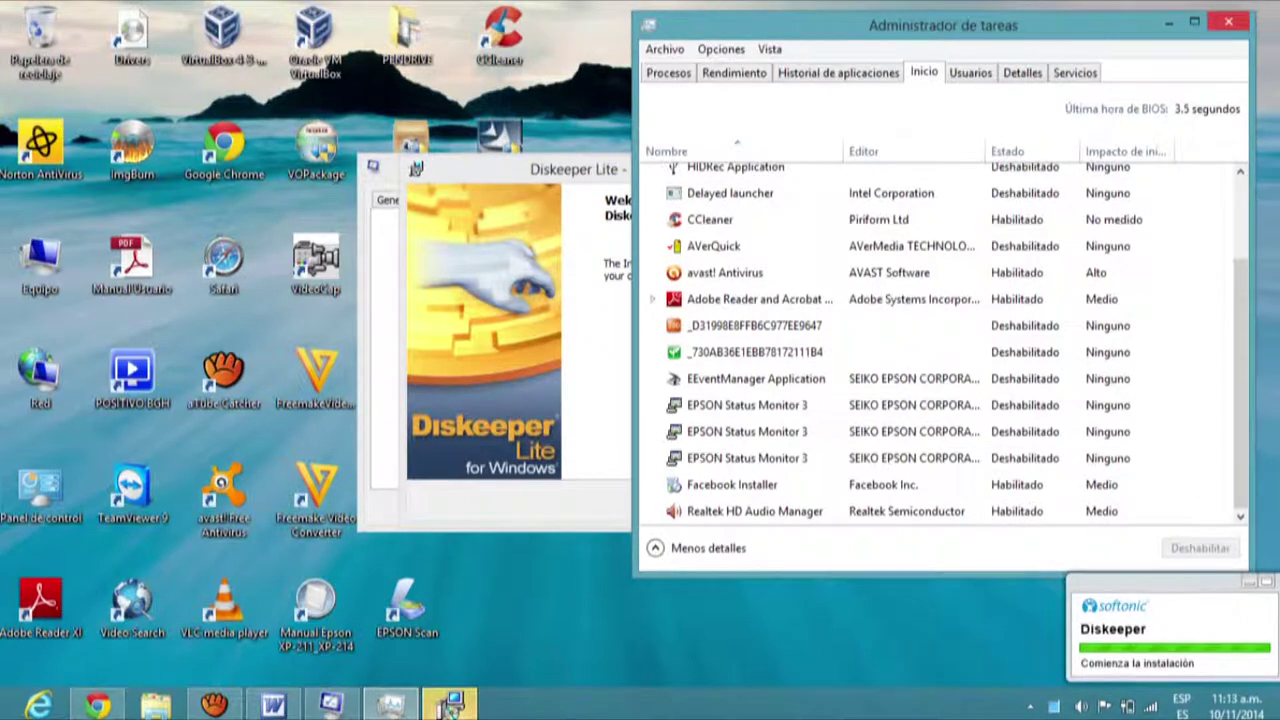
click(1230, 21)
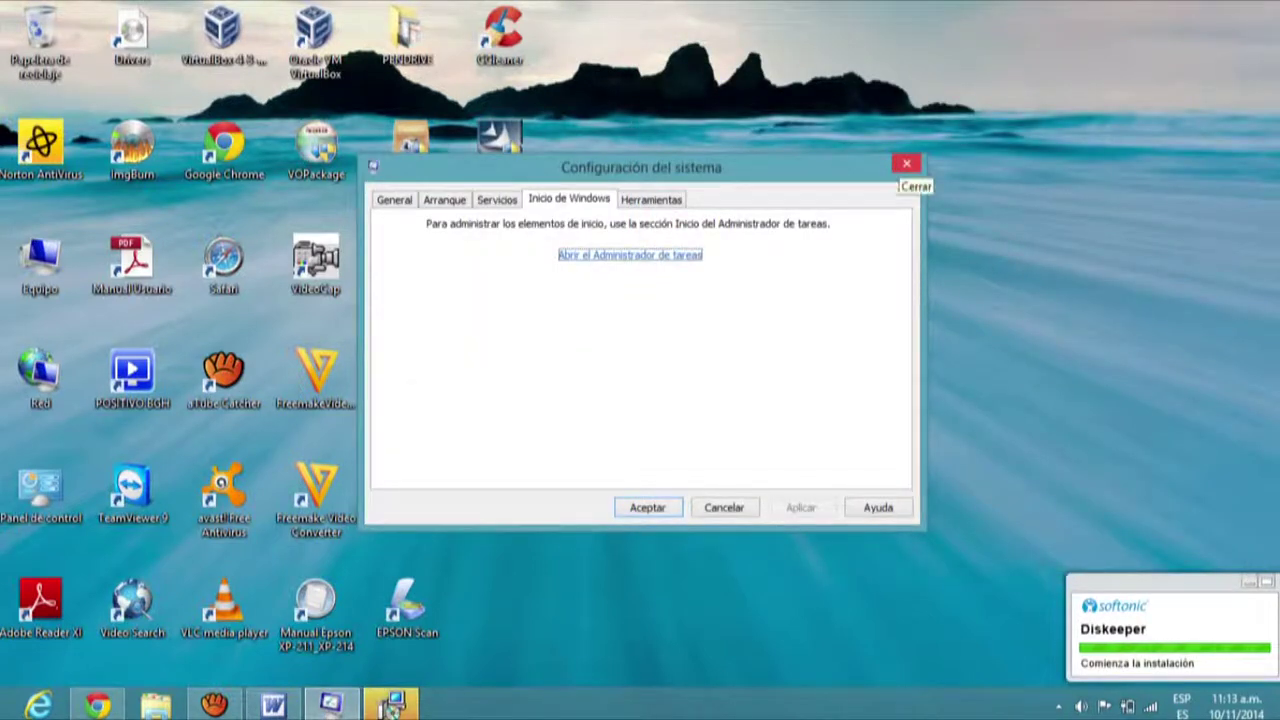
click(906, 163)
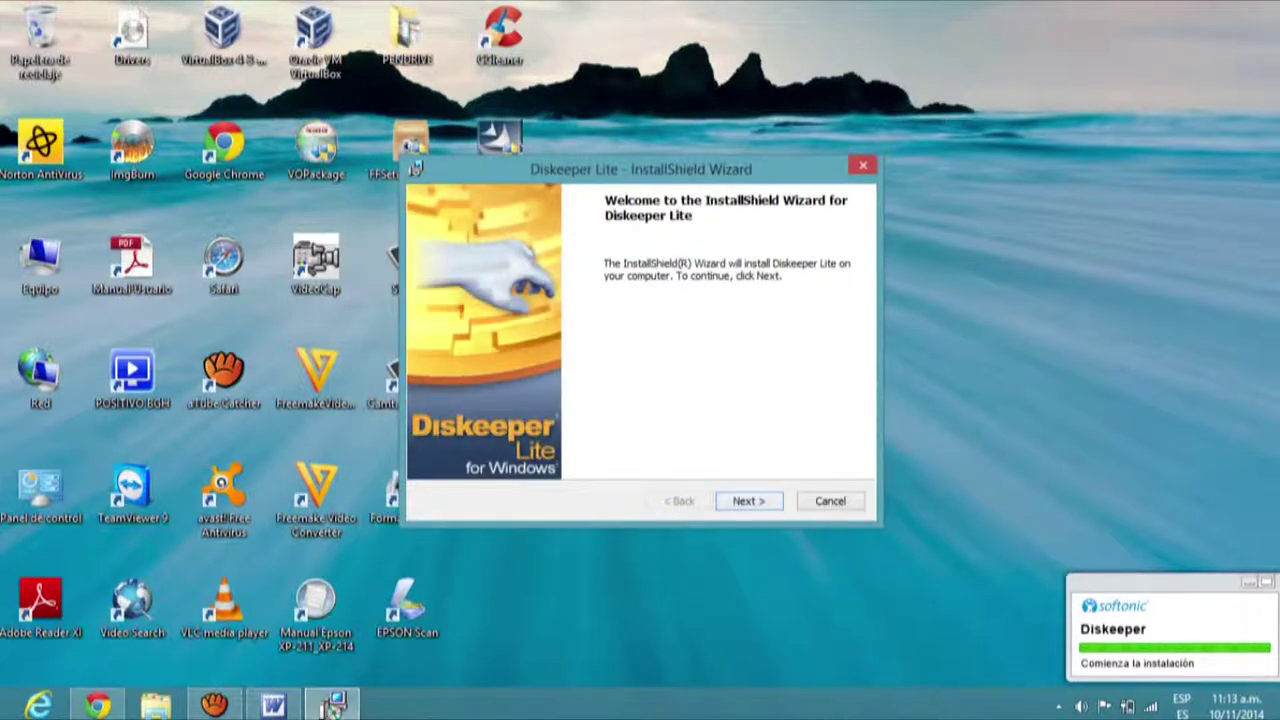
Accept the Diskeeper Lite license agreement in the installation wizard and continue to the destination folder page
key(Return)
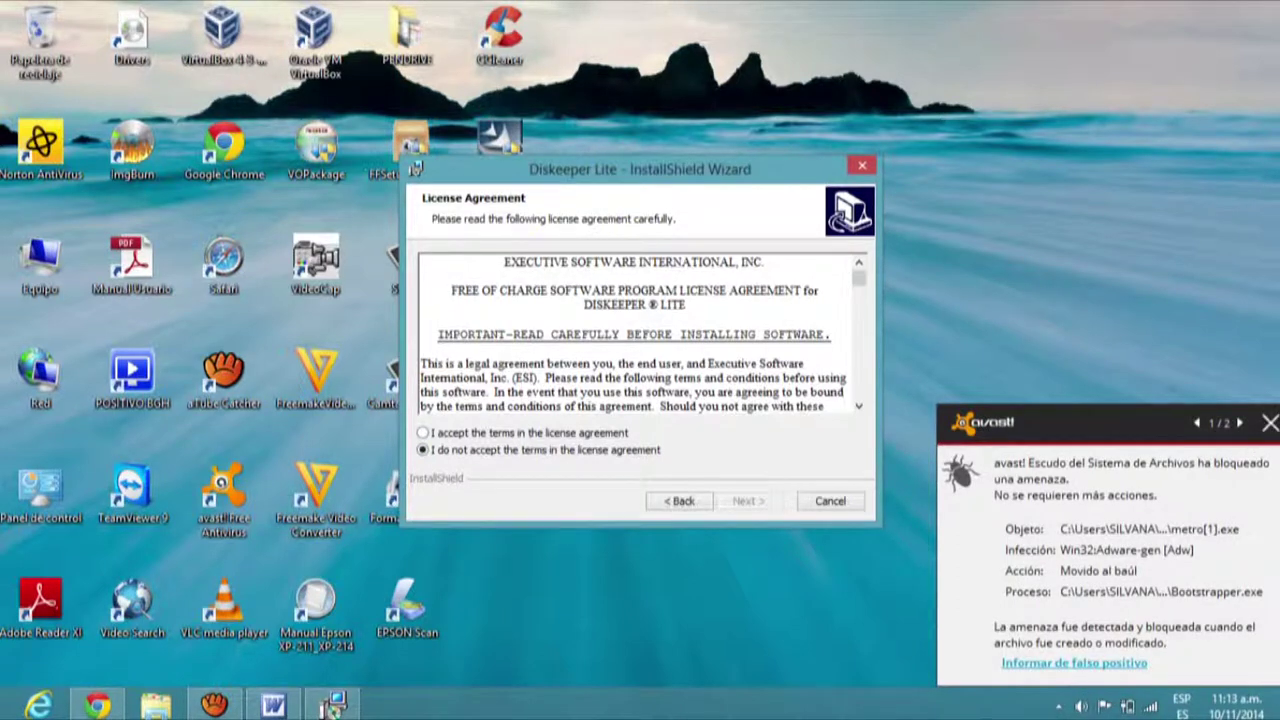
click(423, 432)
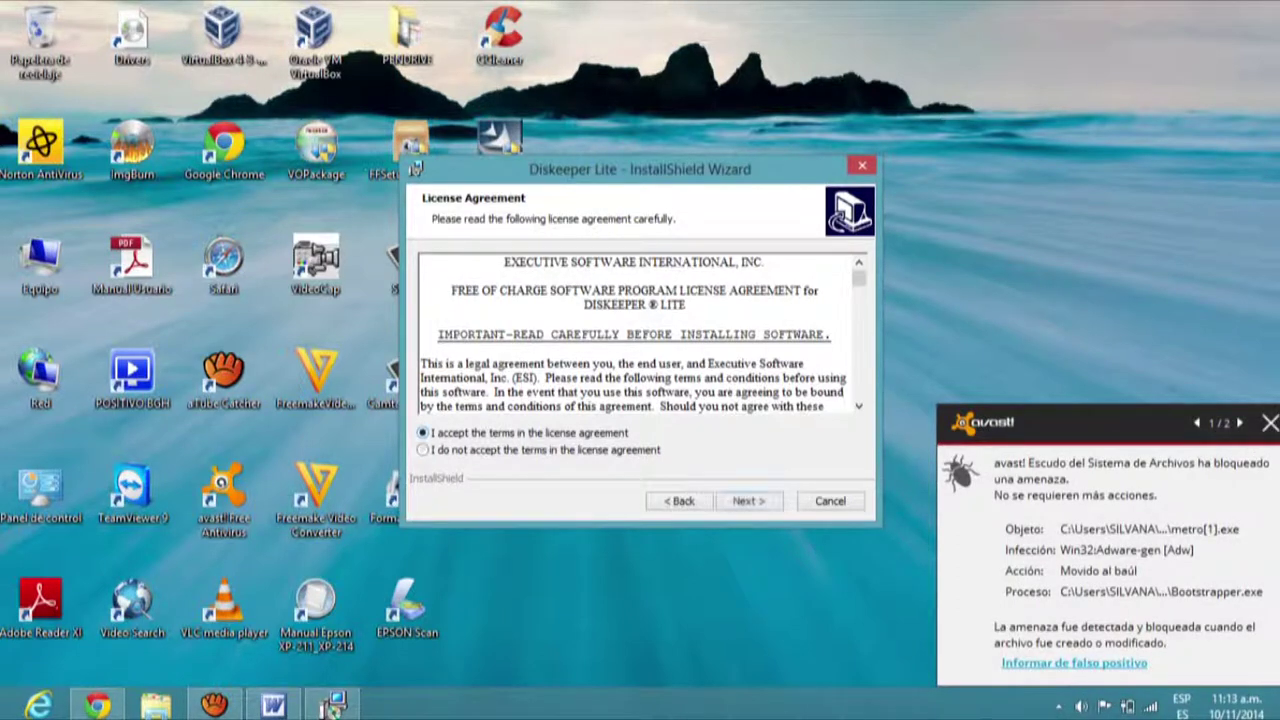
key(Return)
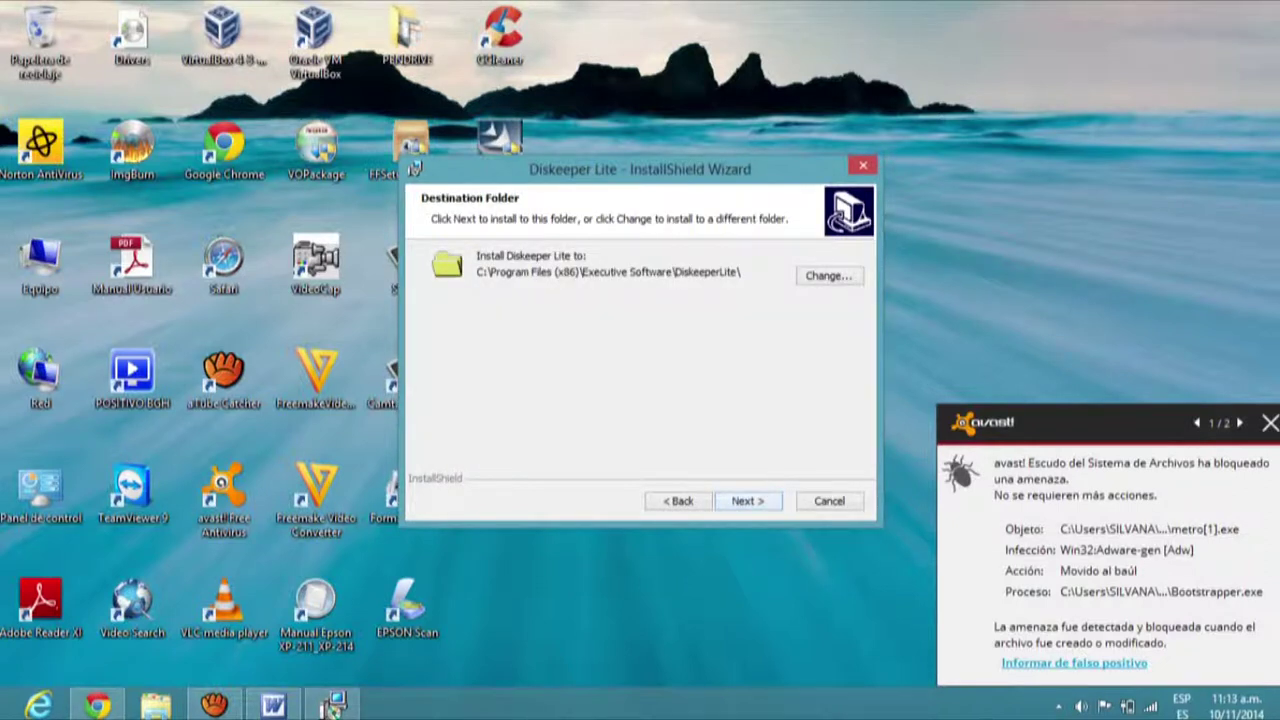
Install Diskeeper Lite in the default folder C:\Program Files (x86)\Executive Software\DiskeeperLite, finish the wizard and close the Iminent browser window
click(1270, 423)
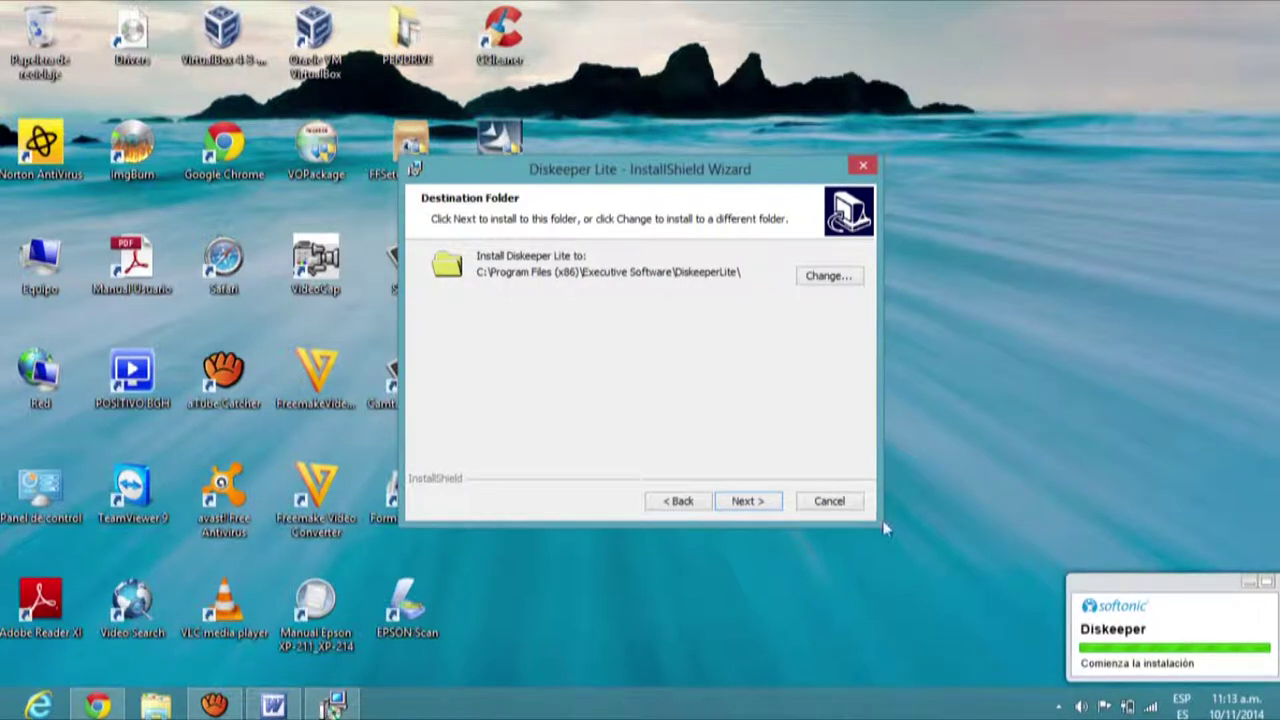
key(Return)
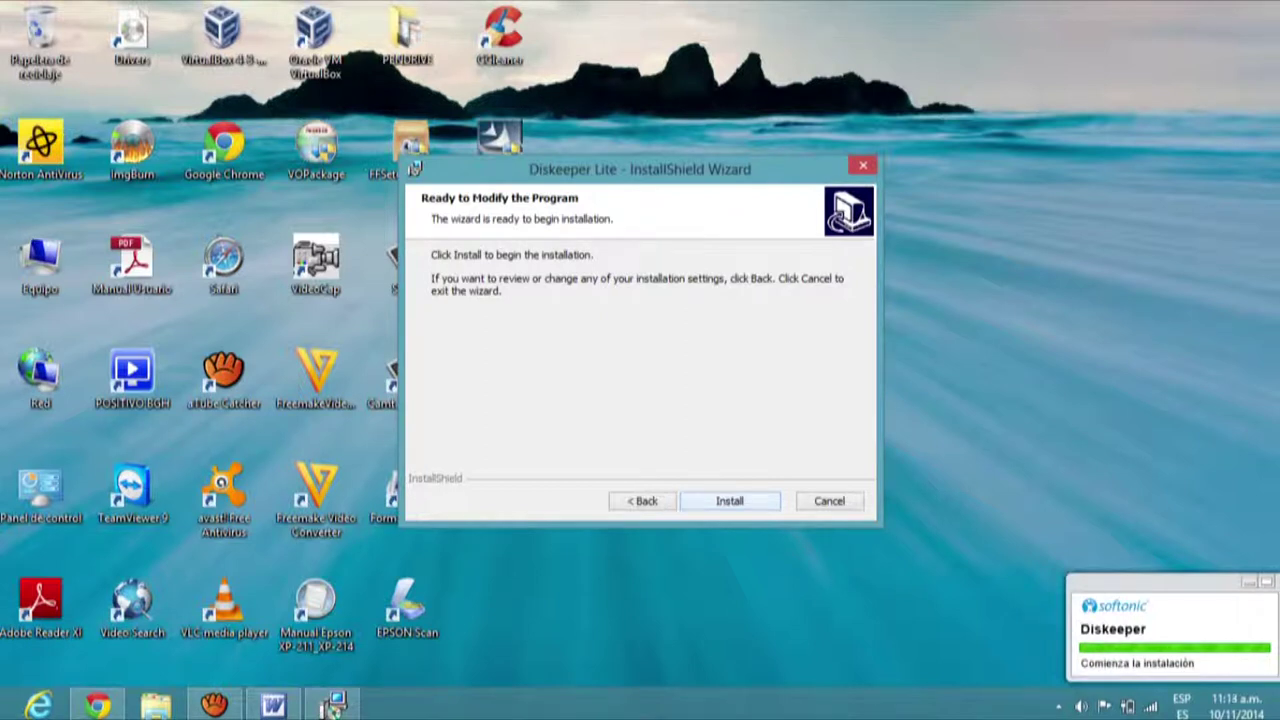
key(Return)
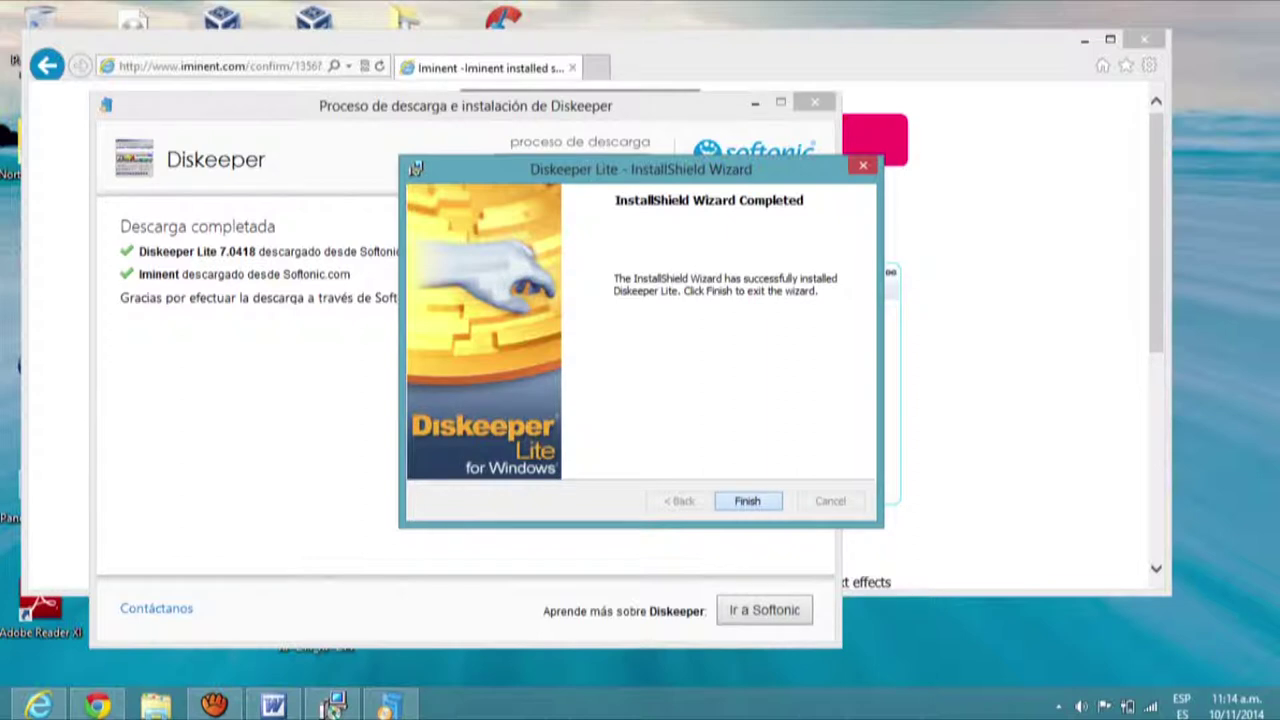
key(Return)
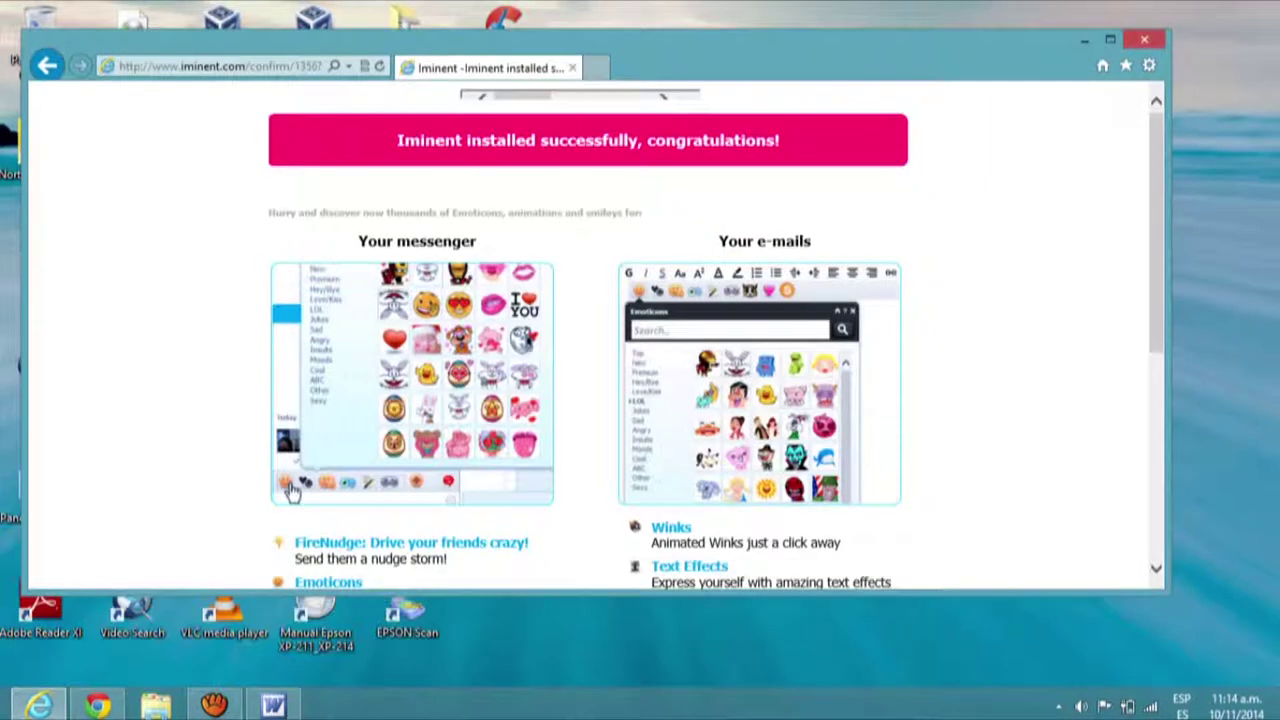
click(1144, 39)
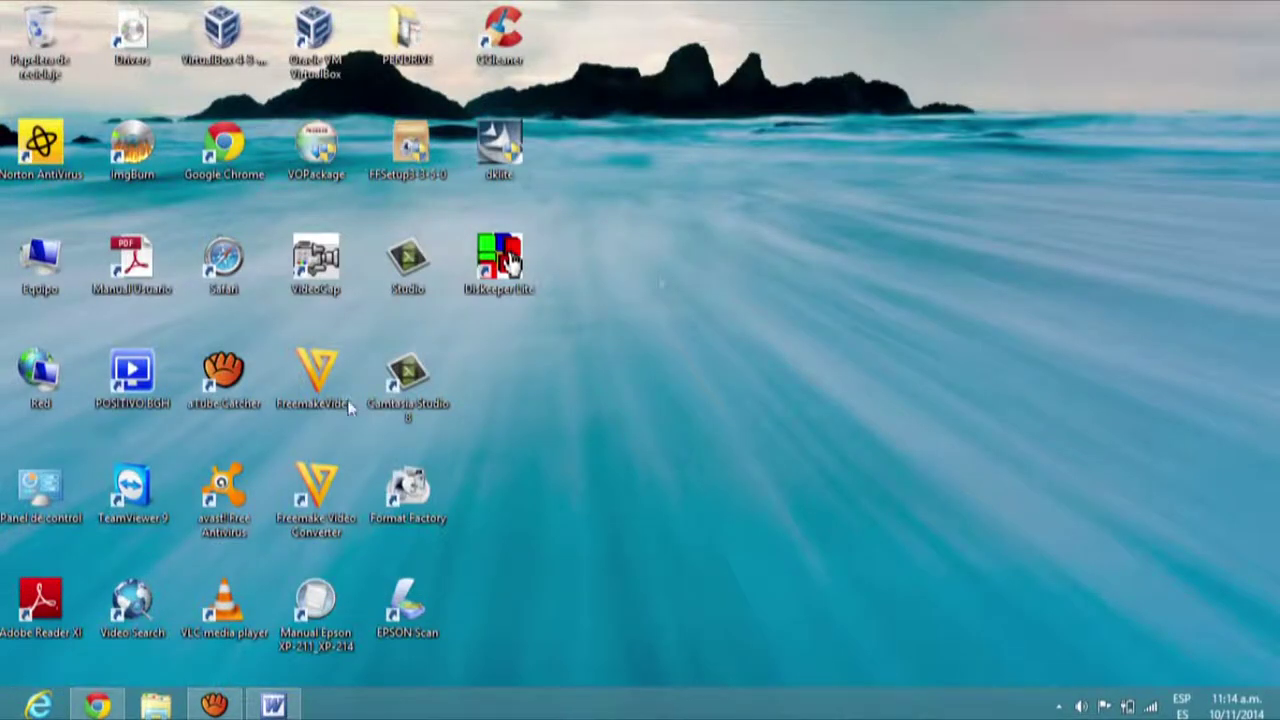
Open the Equipo window, maximize it and bring up the context options for the Windows (C:) drive
click(132, 262)
double_click(60, 262)
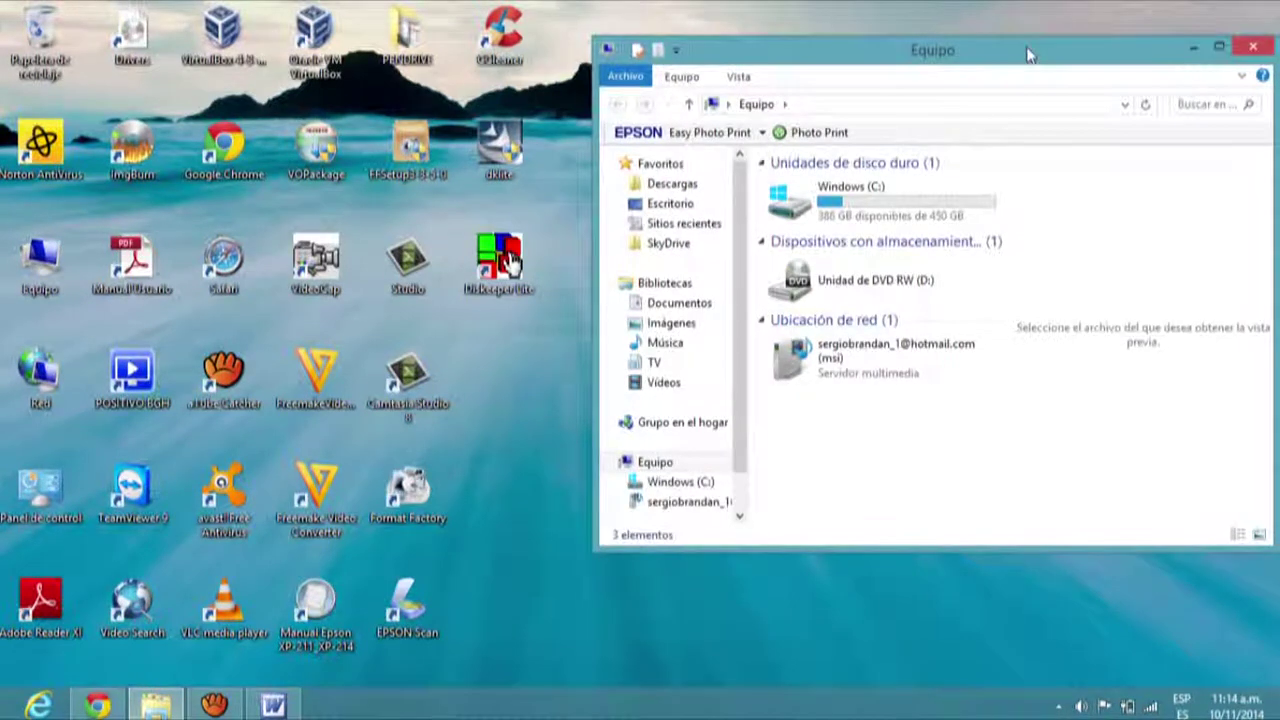
double_click(1028, 51)
right_click(322, 160)
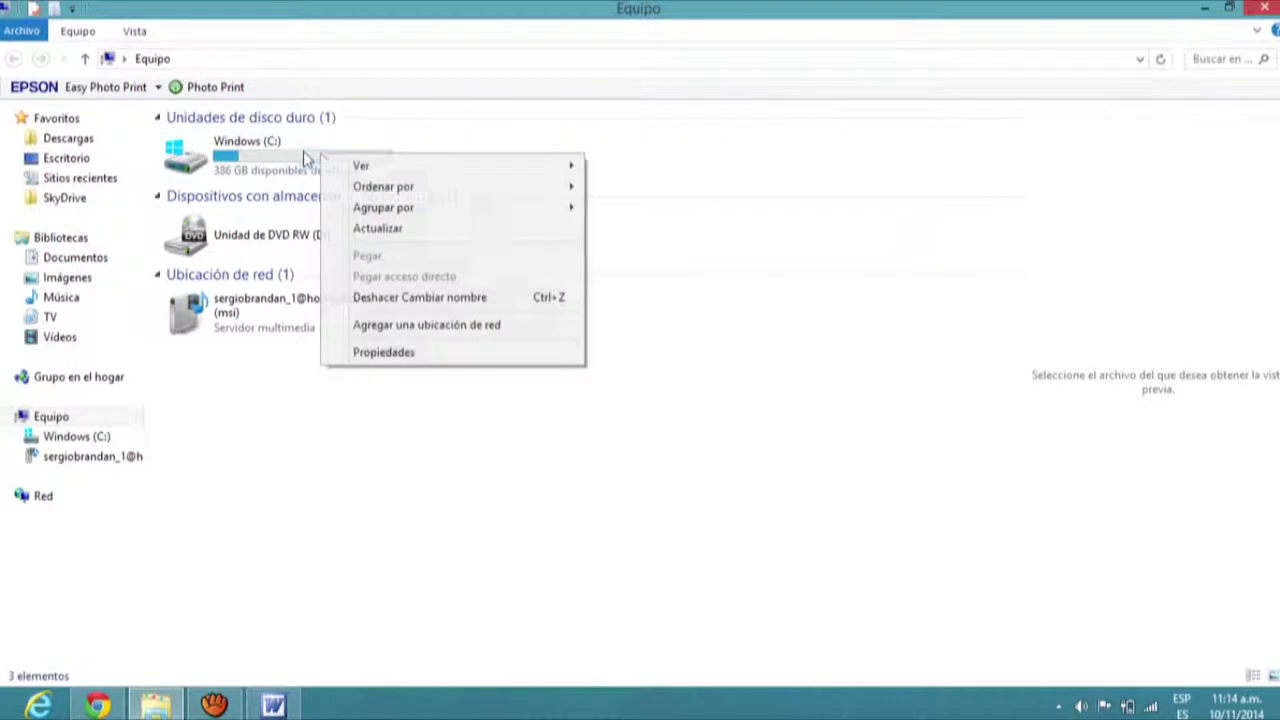
click(303, 151)
right_click(303, 151)
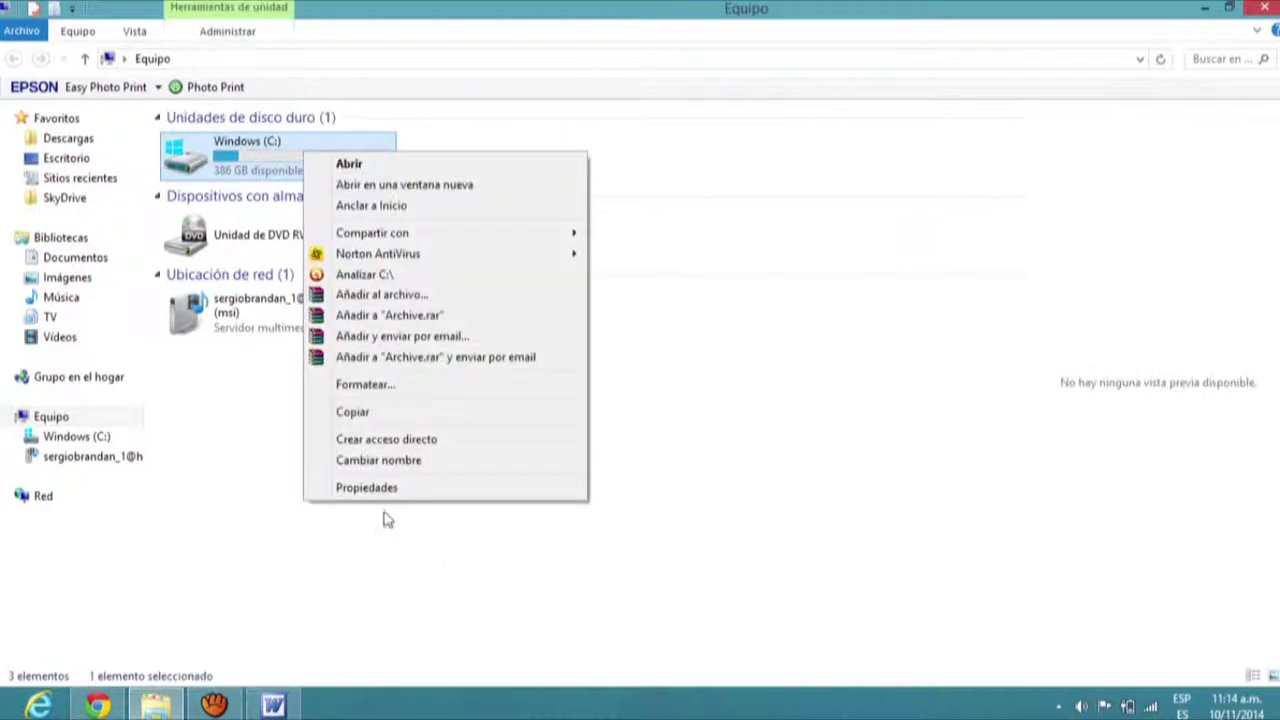